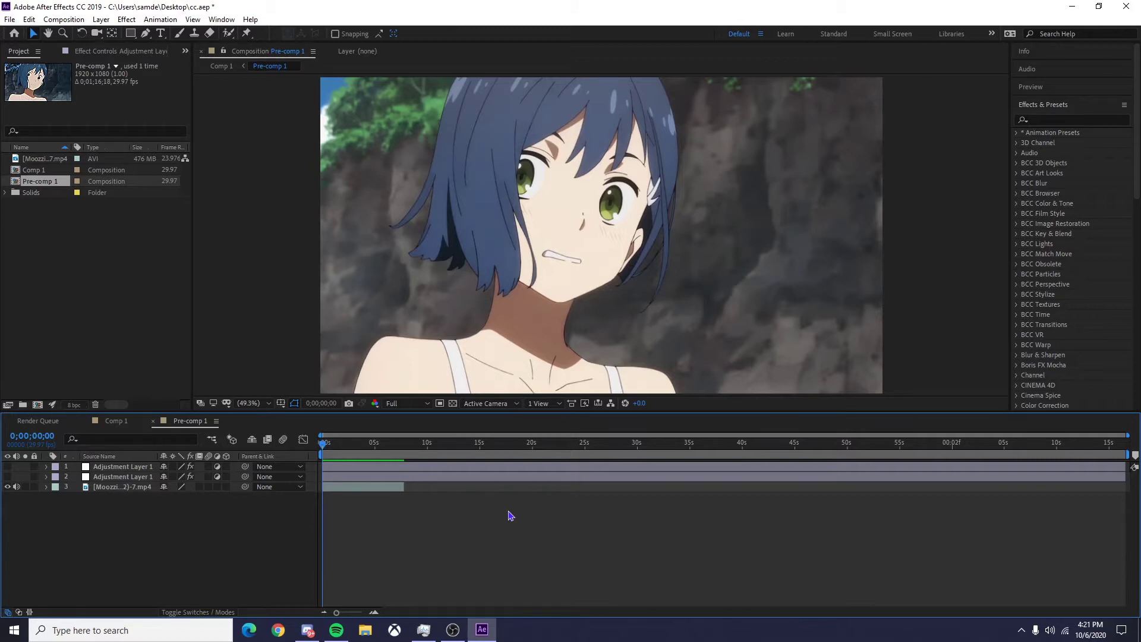
Look at the Time options available for the video clip layer in Pre-comp 1, including Freeze Frame.
click(384, 487)
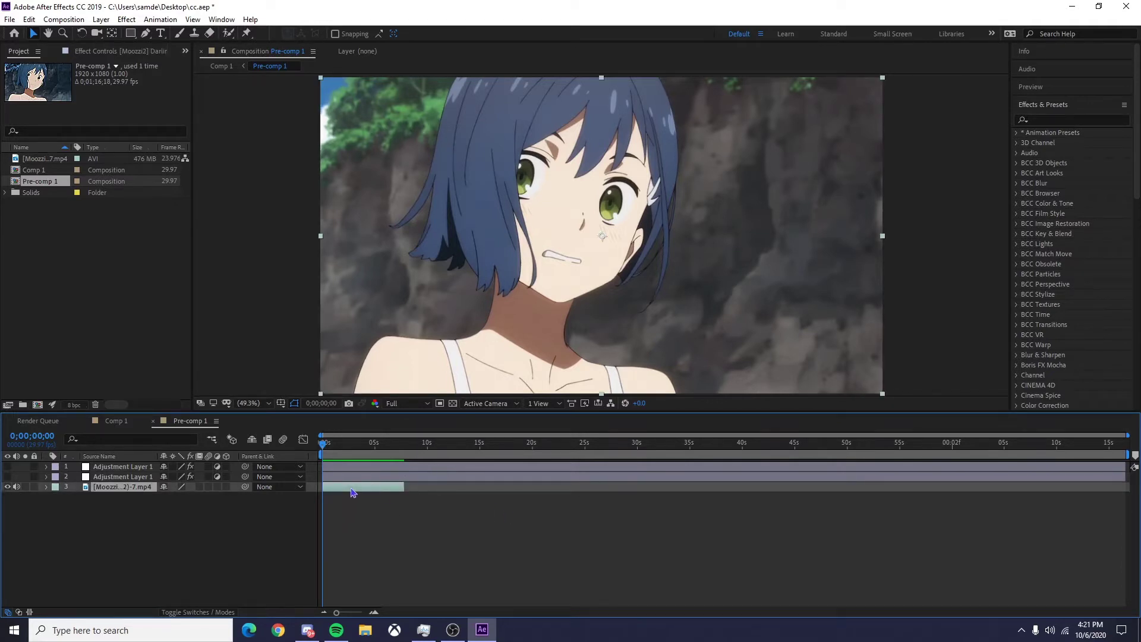
right_click(353, 495)
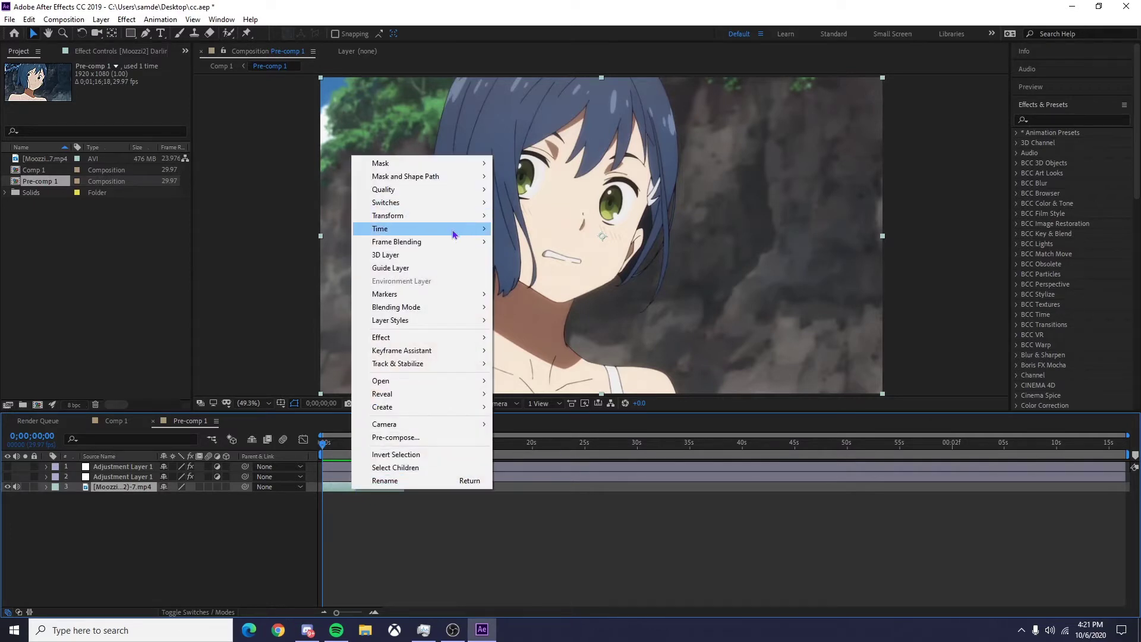
mouse_move(453, 229)
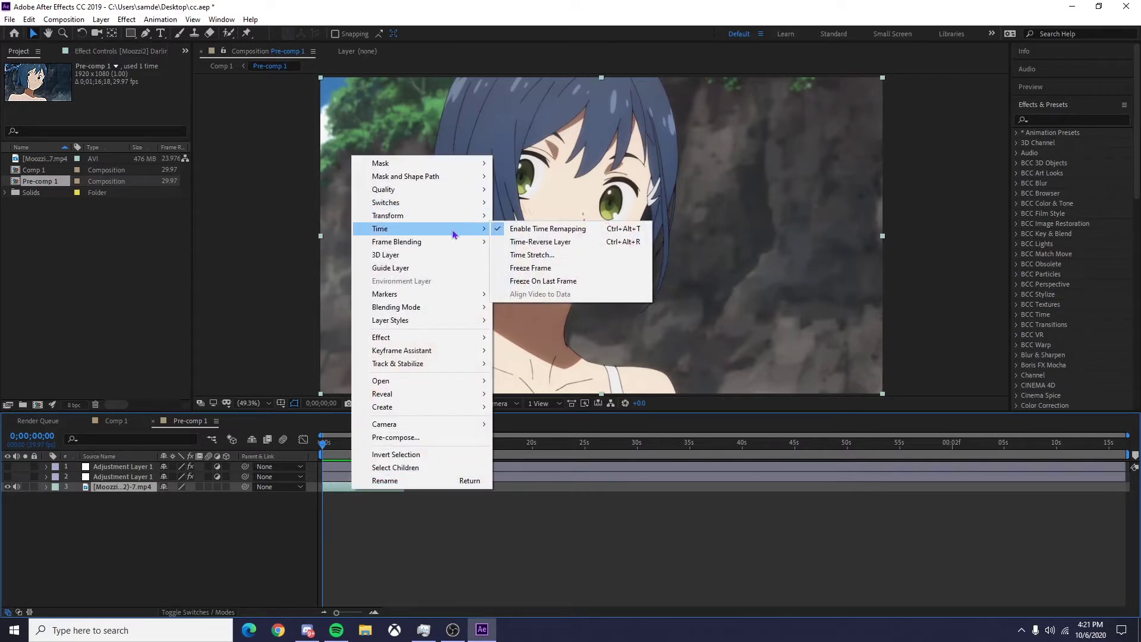
click(570, 268)
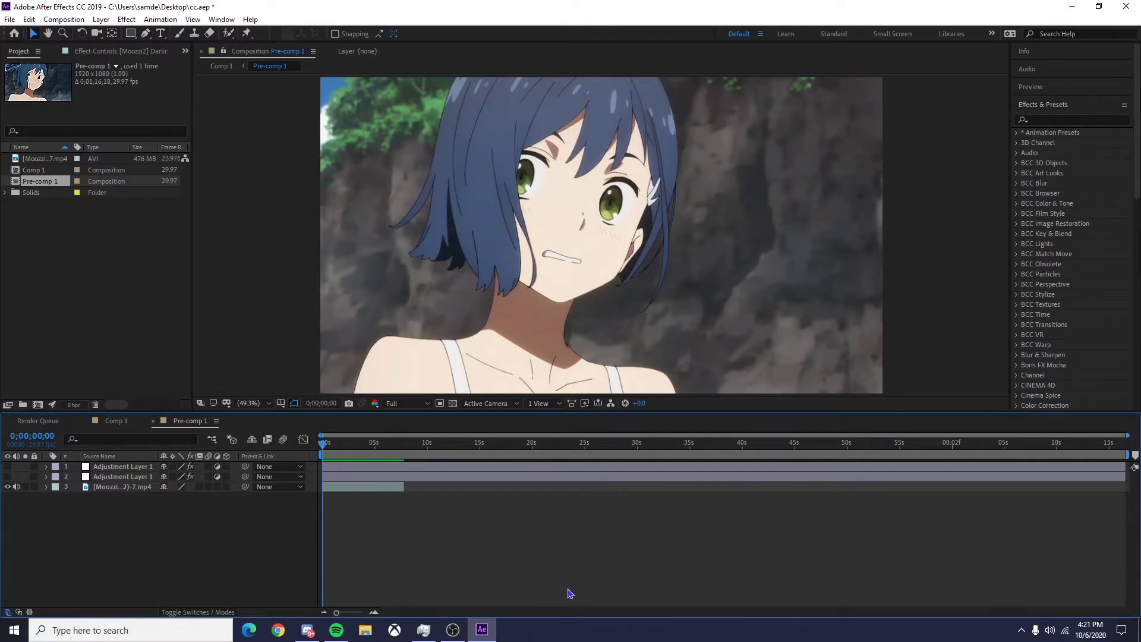
Review the effects applied to each of the two adjustment layers, including their Sharpen, Unsharp Mask and Looks settings.
click(370, 478)
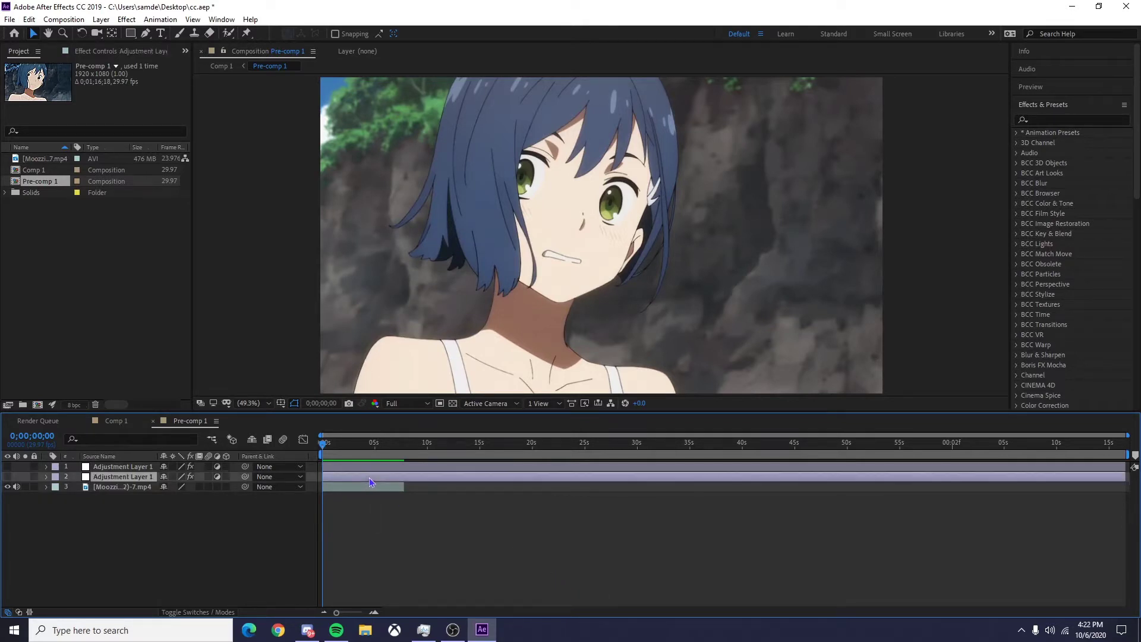
click(373, 469)
click(375, 477)
click(377, 468)
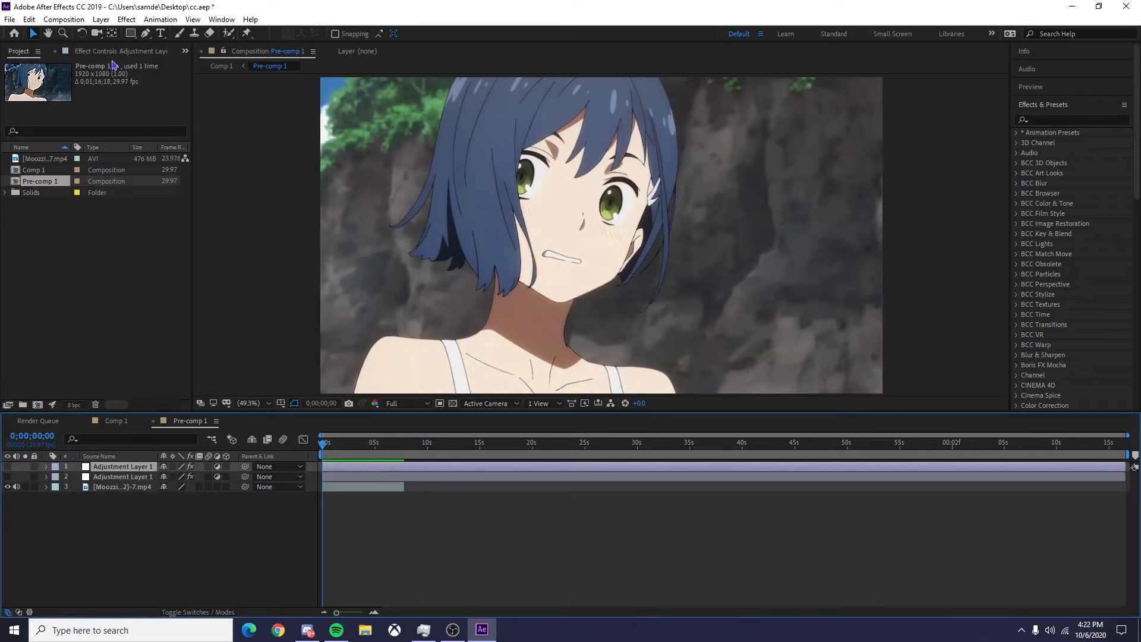
click(119, 51)
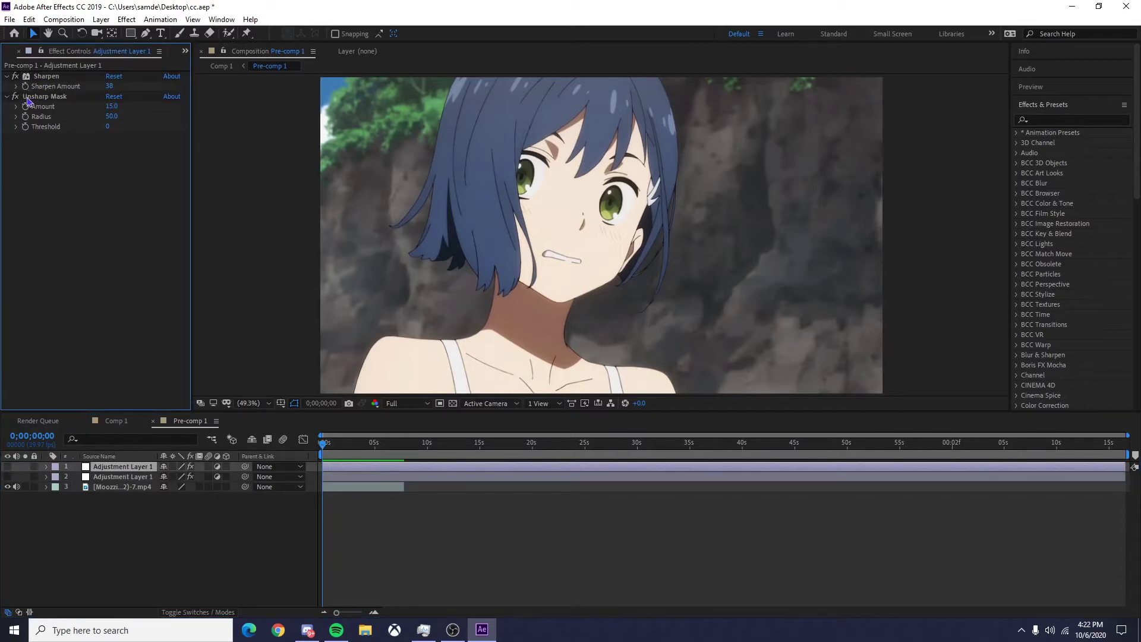
click(356, 478)
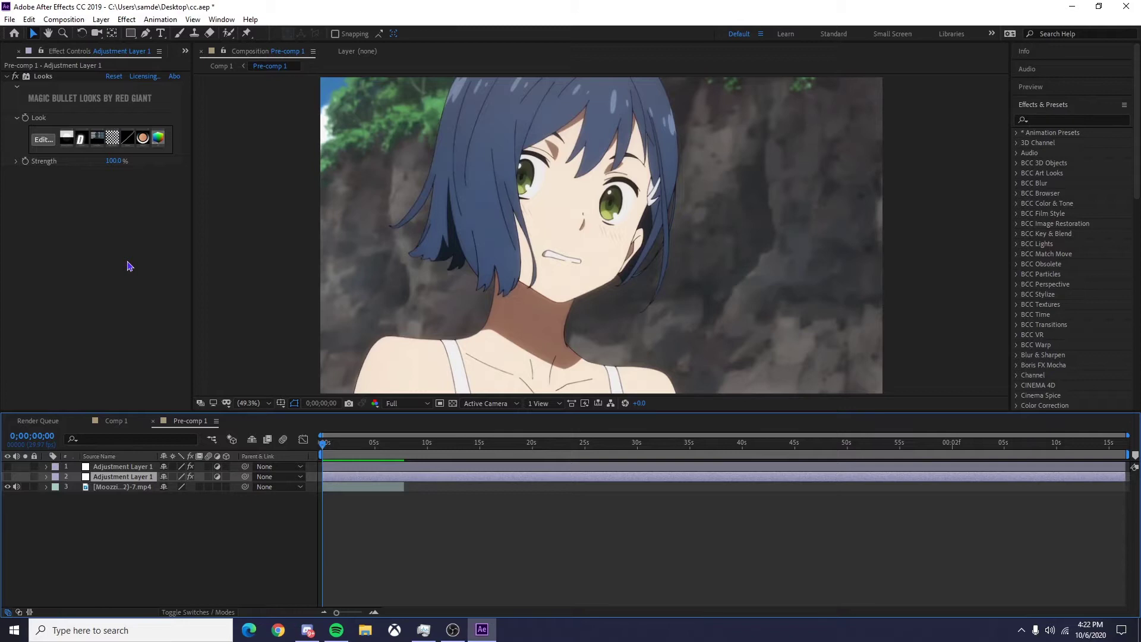
click(344, 467)
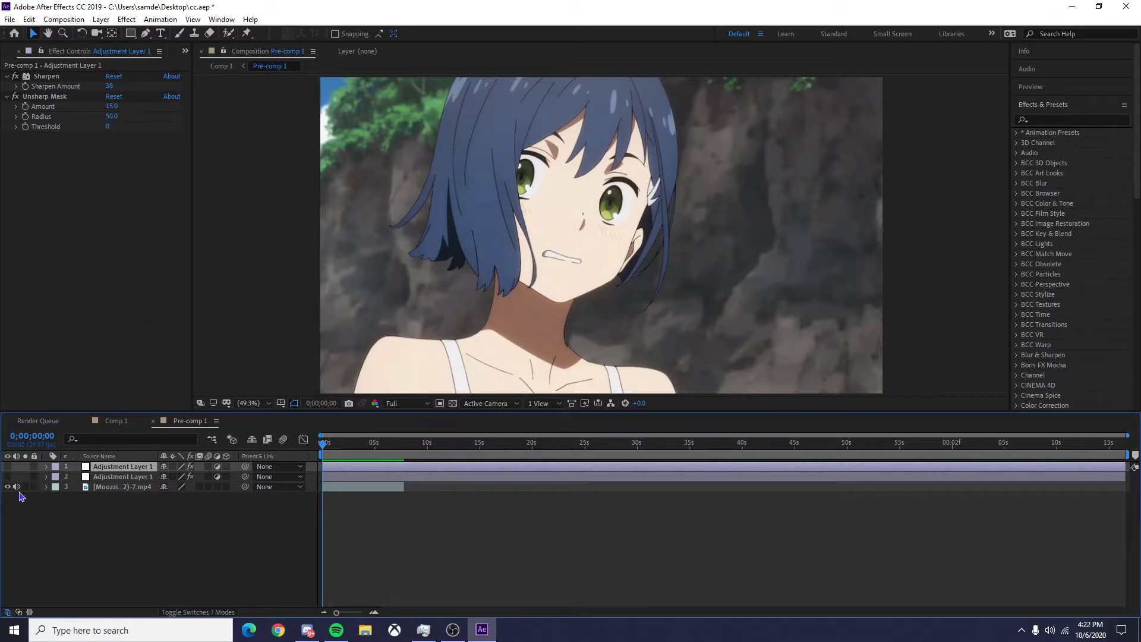
click(83, 542)
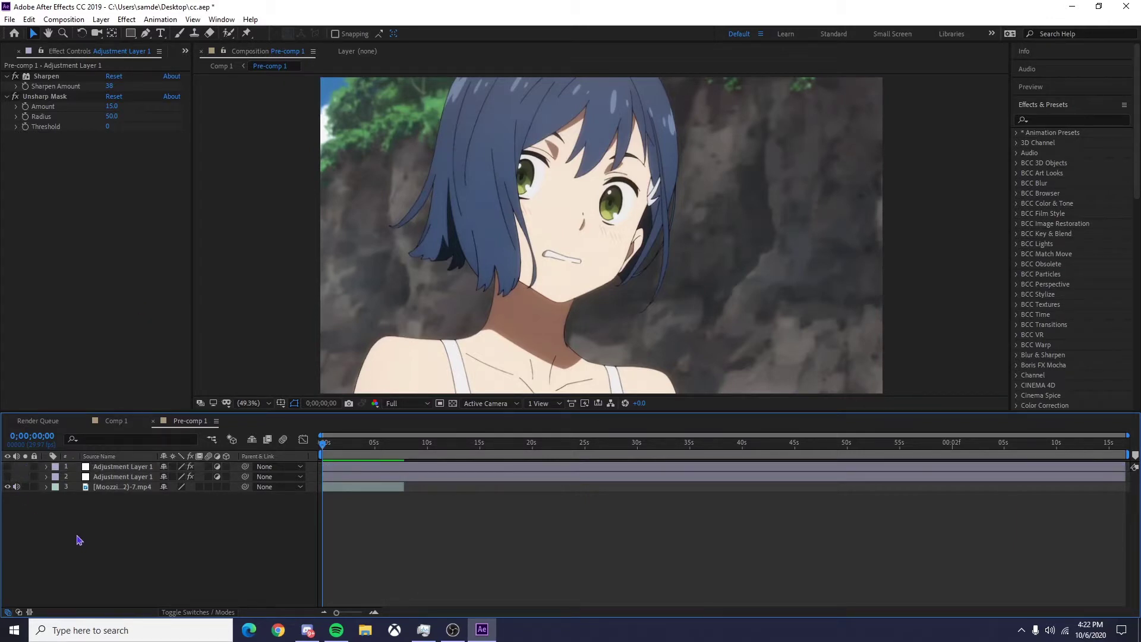
Compare the frame with and without the sharpening adjustment layer, and leave that layer visible.
click(8, 467)
click(8, 467)
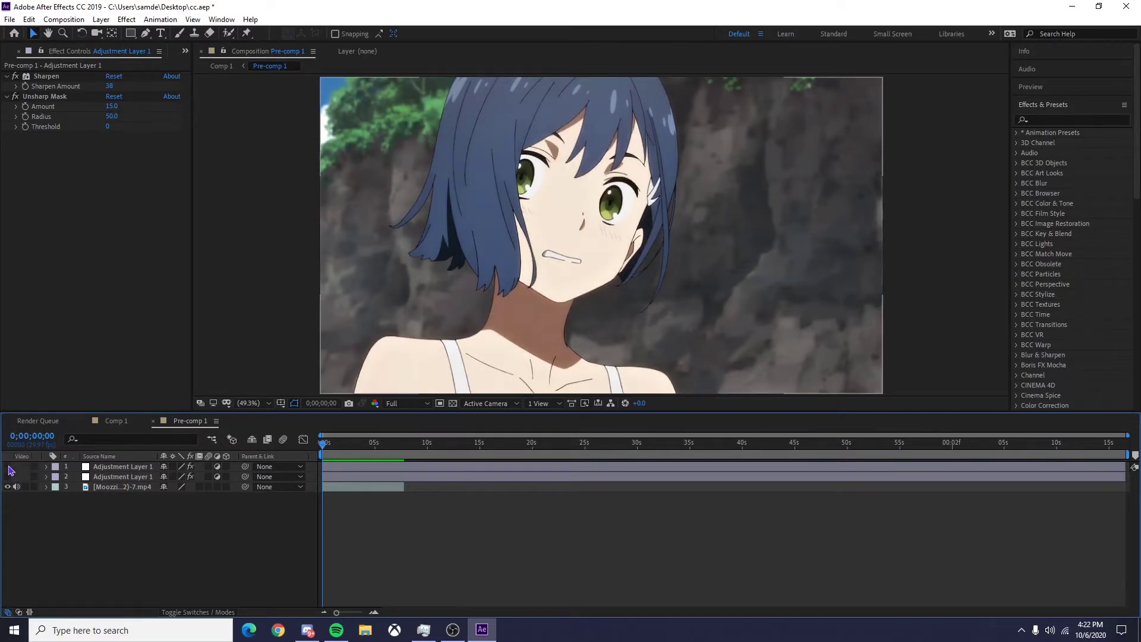
click(8, 467)
click(8, 467)
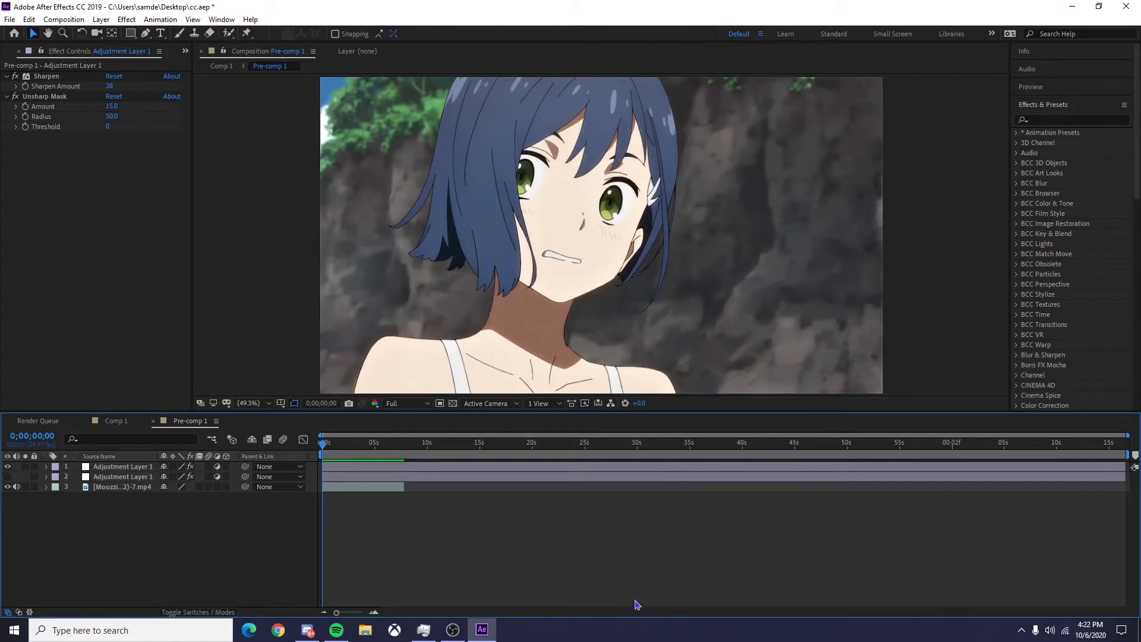
click(8, 467)
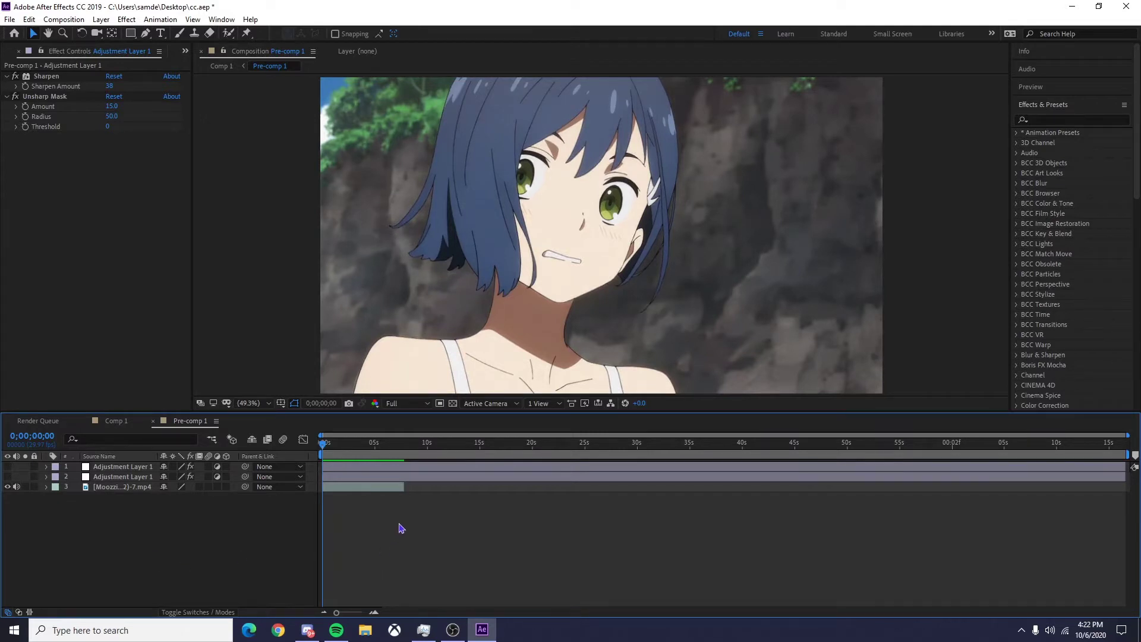
click(8, 466)
Examine the left border of the sharpened picture at 800% magnification and fit the whole frame back in view.
scroll(467, 324, up, 5)
key(h)
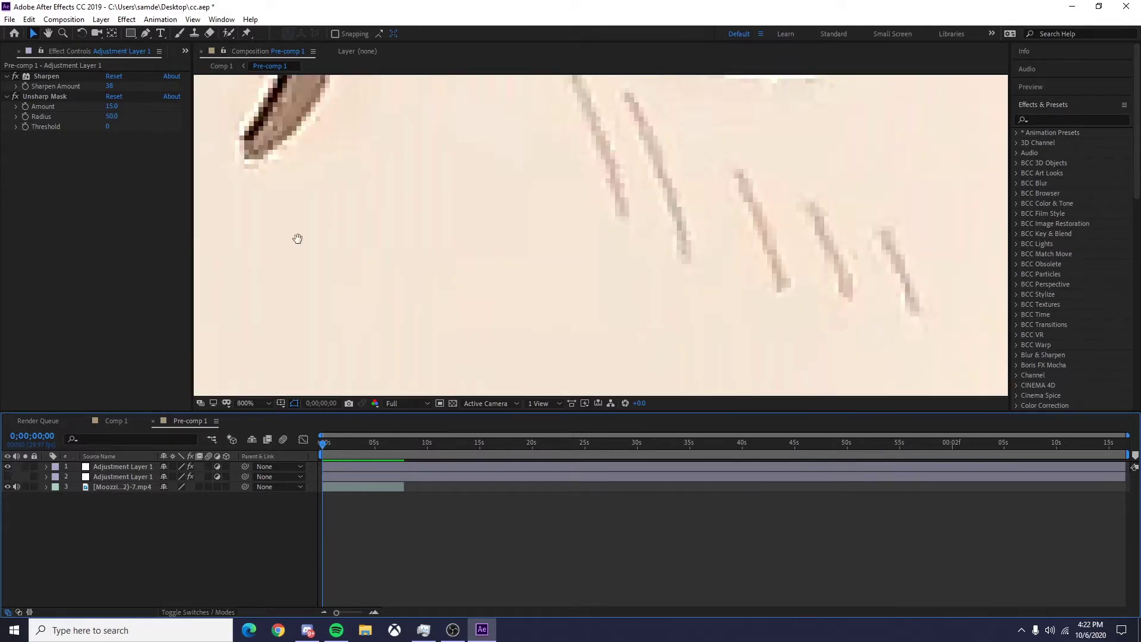
drag(298, 239, 1003, 244)
drag(256, 238, 1118, 214)
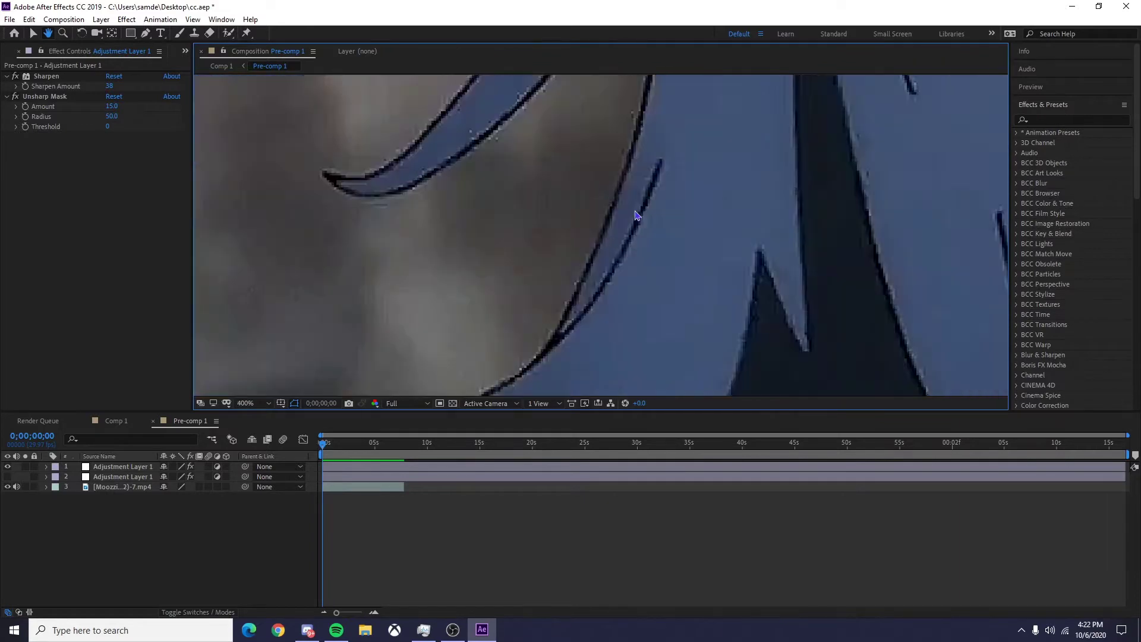
scroll(586, 220, down, 4)
scroll(511, 223, up, 4)
drag(238, 234, 974, 239)
drag(378, 228, 542, 222)
key(v)
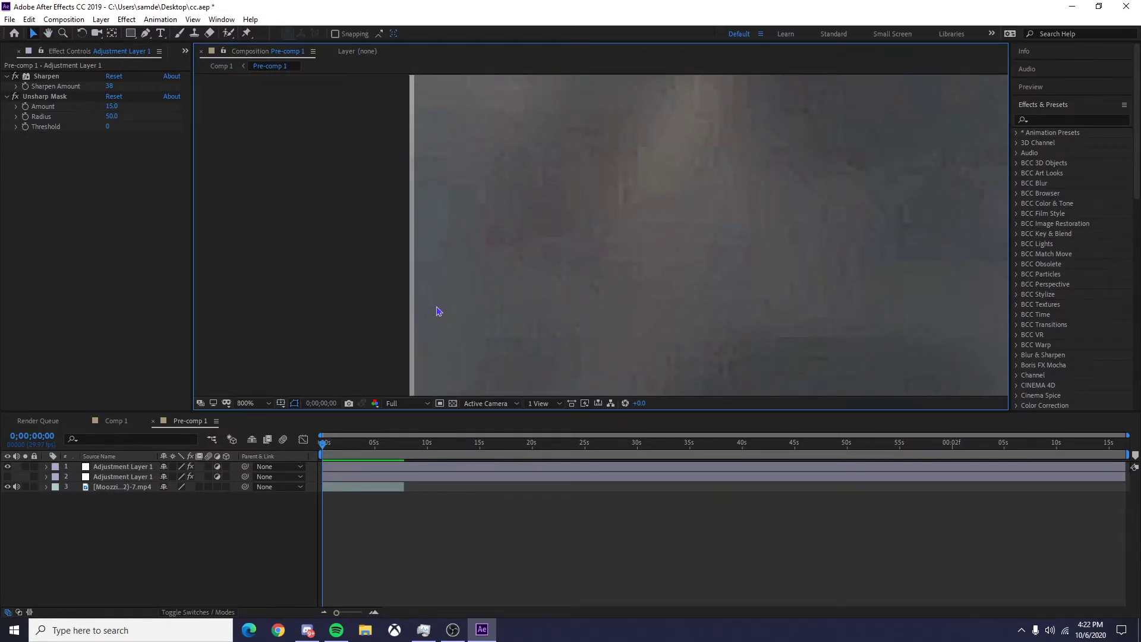
click(262, 404)
click(250, 194)
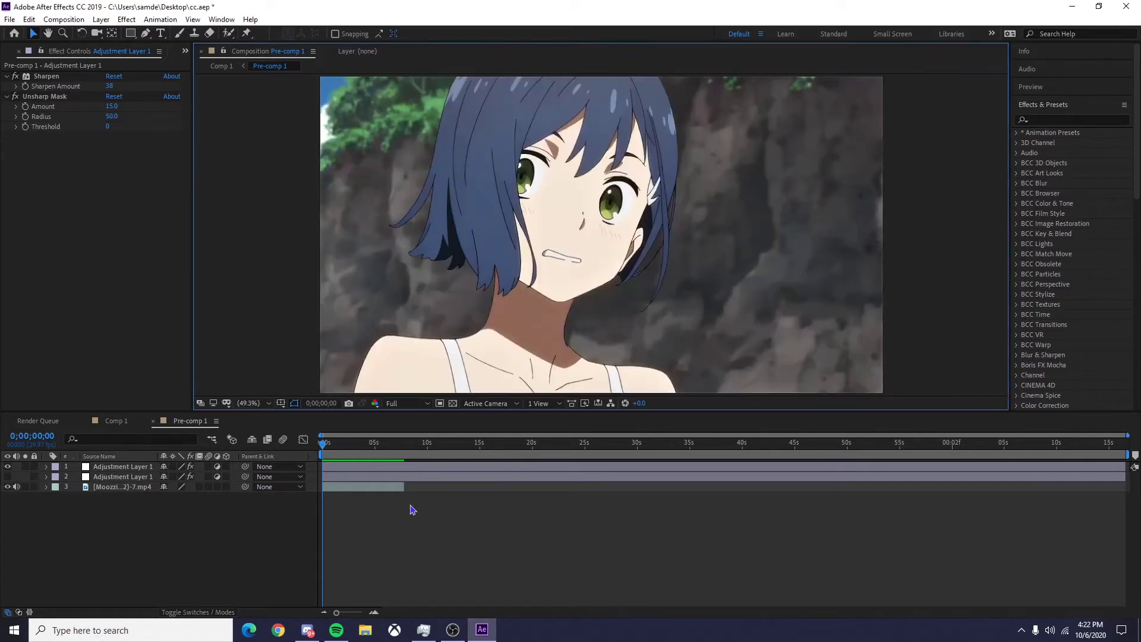
Pre-compose all three layers together and set the scale of the resulting pre-comp layer to 100.5%.
key(ctrl+shift+c)
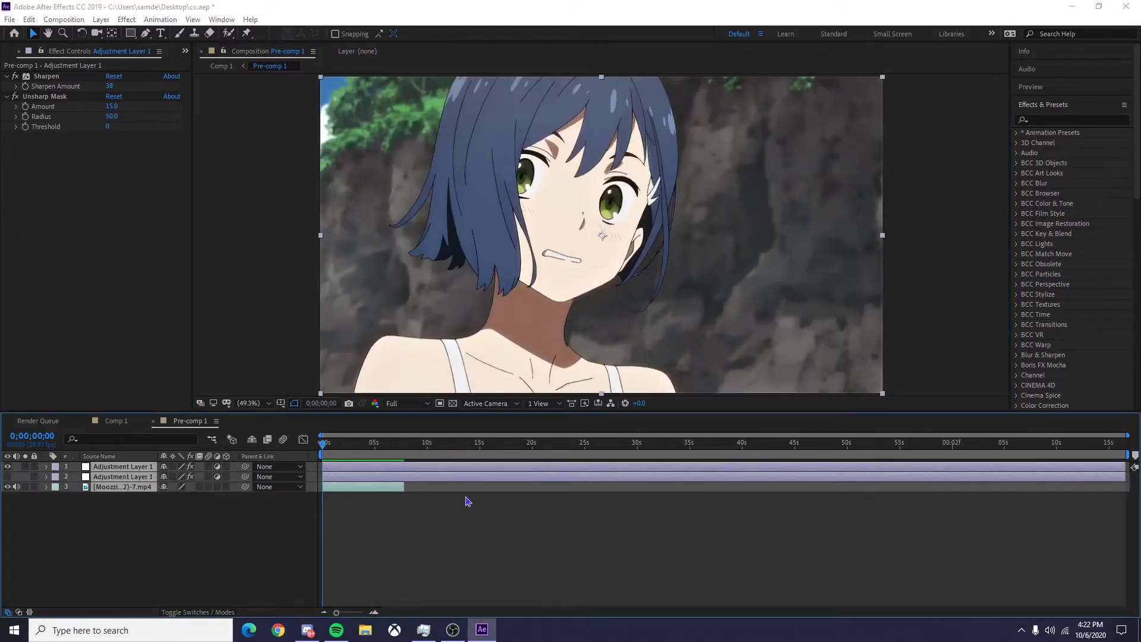
click(593, 390)
key(s)
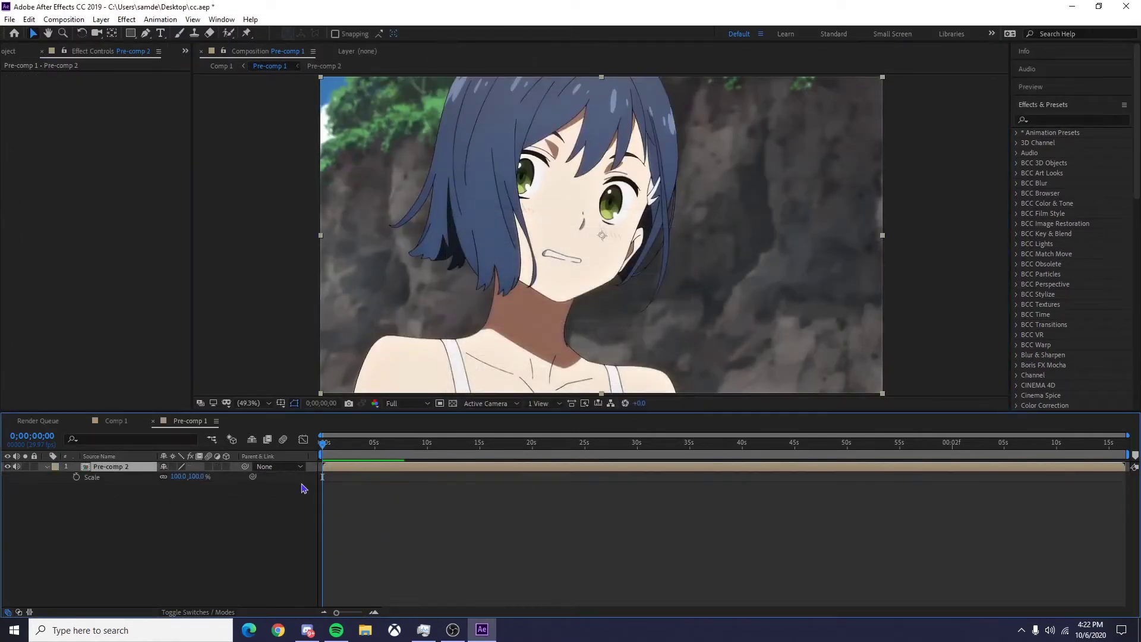
click(178, 477)
text(104)
key(BackSpace)
text(0)
key(Return)
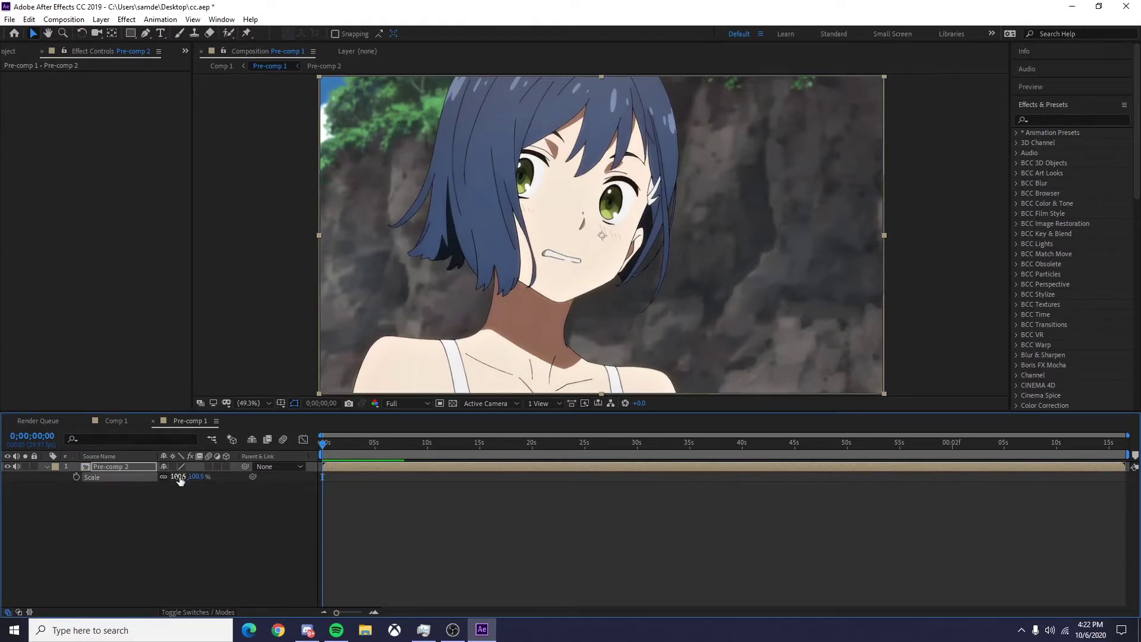
click(407, 531)
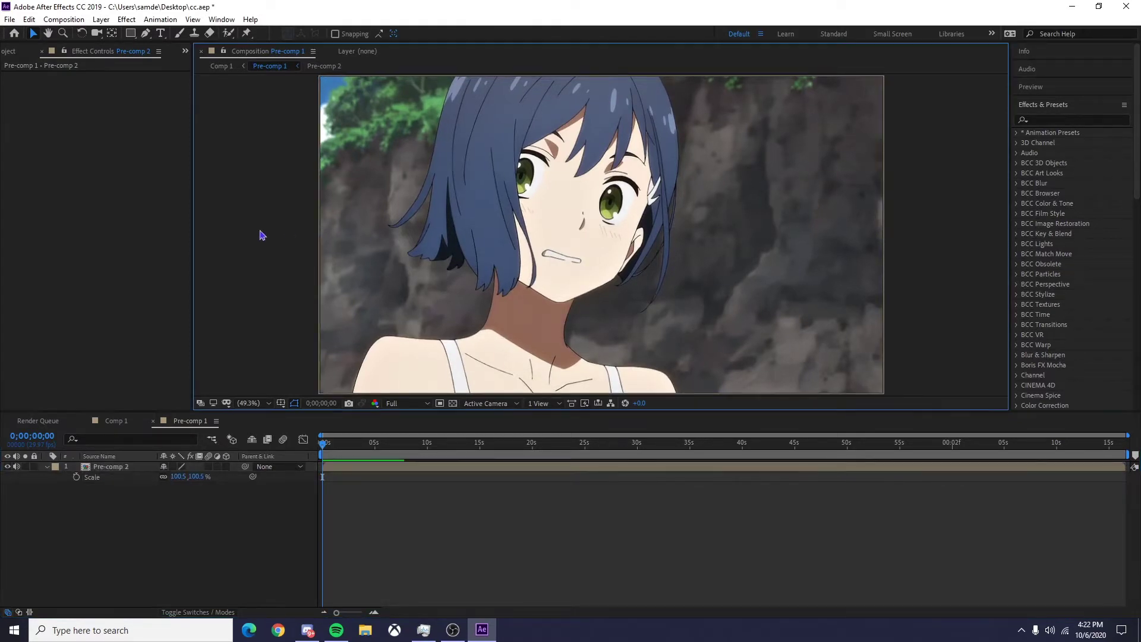
Open the nested pre-comp, preview the frame with the Looks adjustment layer on and off, and select that layer.
double_click(399, 470)
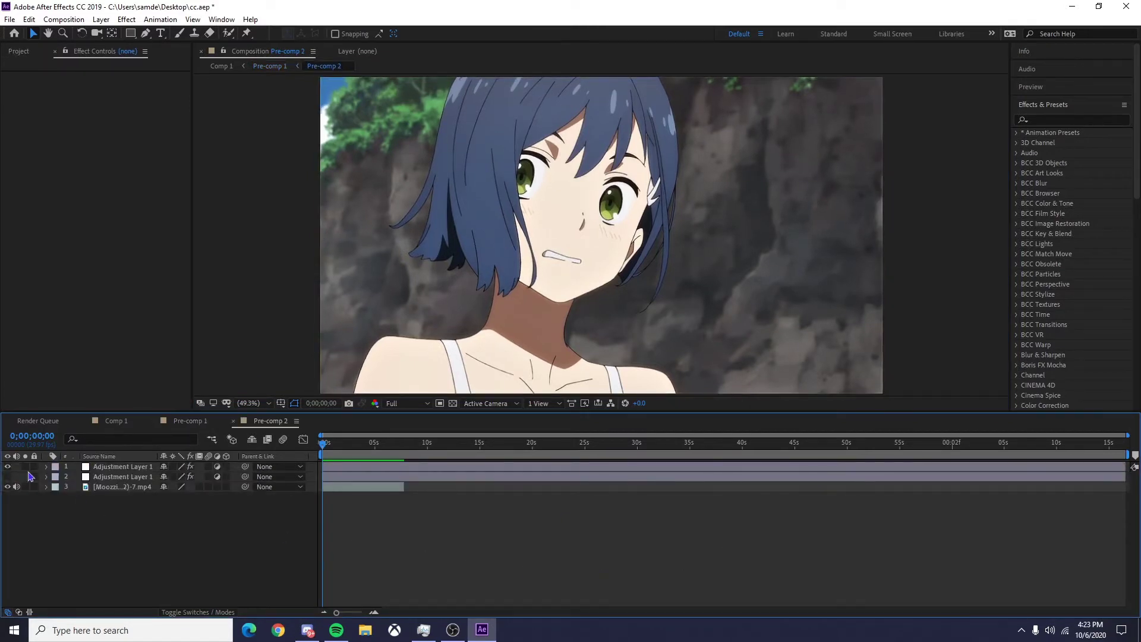
click(9, 477)
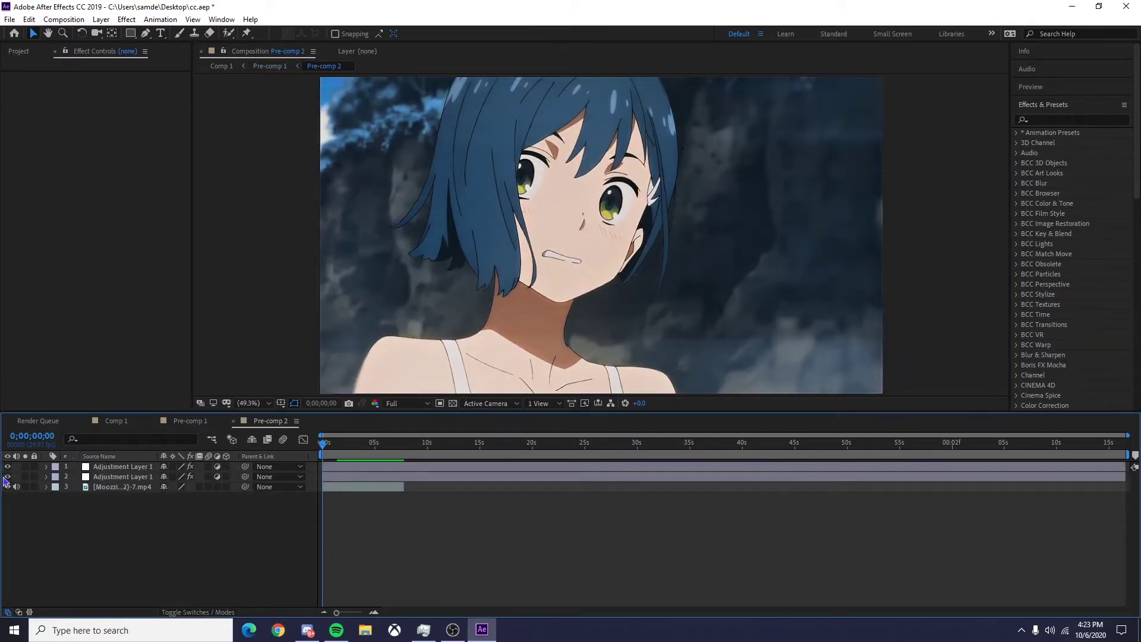
click(9, 477)
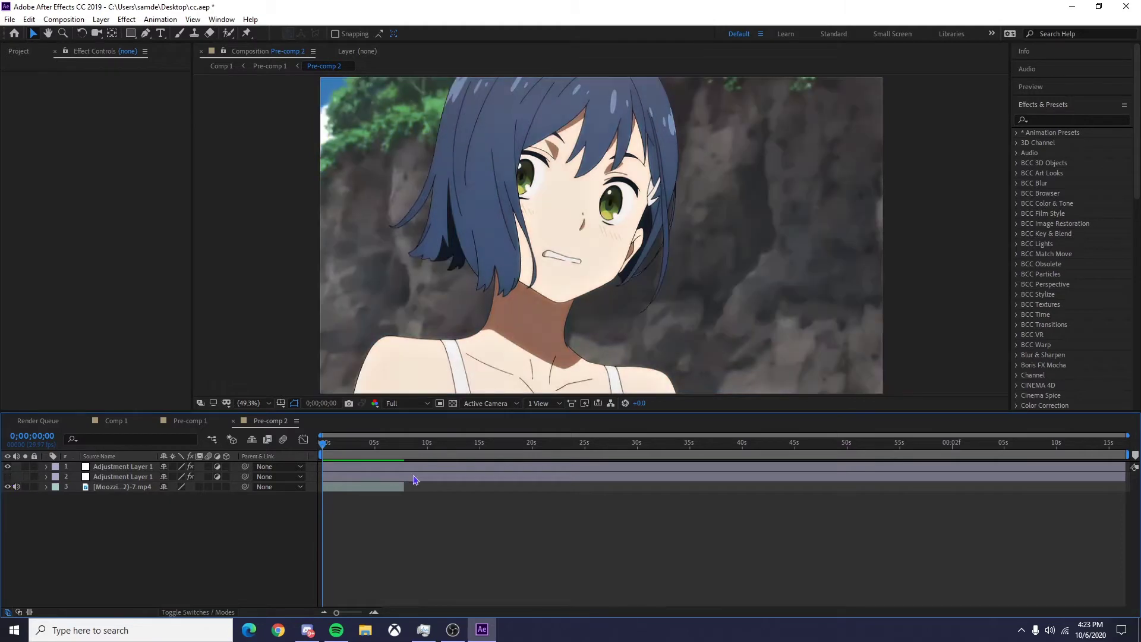
click(416, 477)
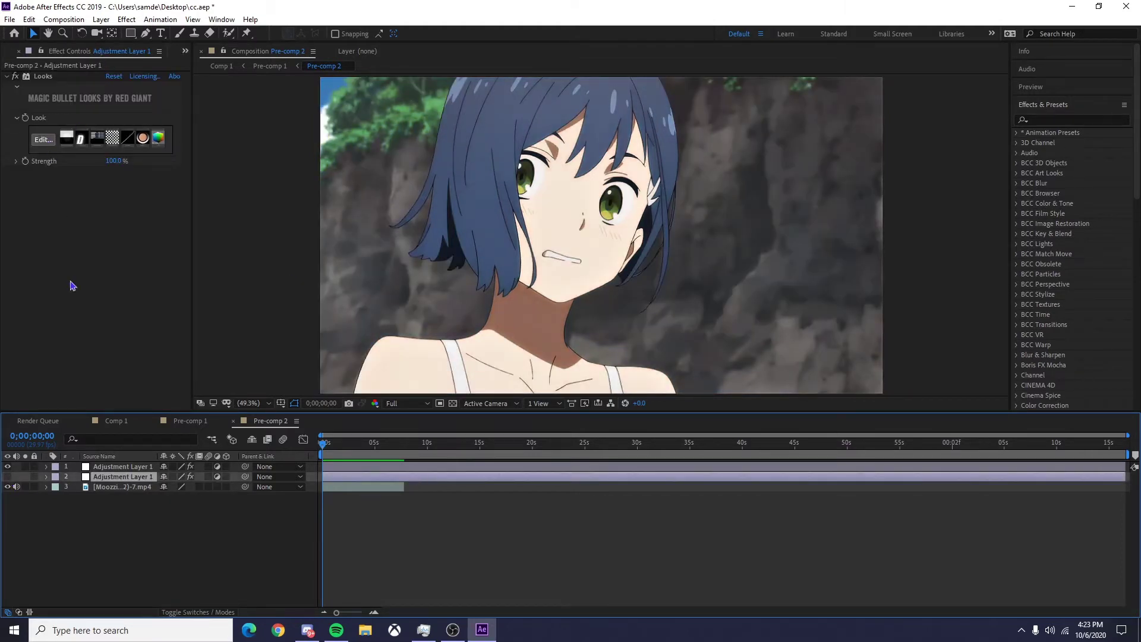
click(8, 477)
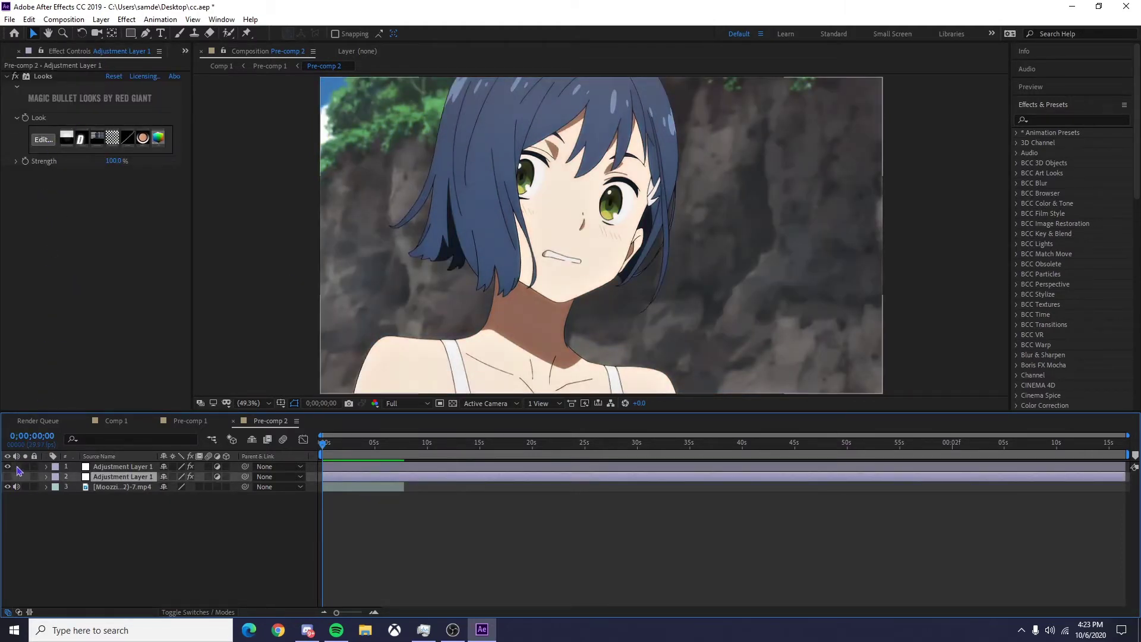
Open the Looks editor for the selected adjustment layer and review the LUT, Mojo II and Shadows/Highlights settings.
click(42, 140)
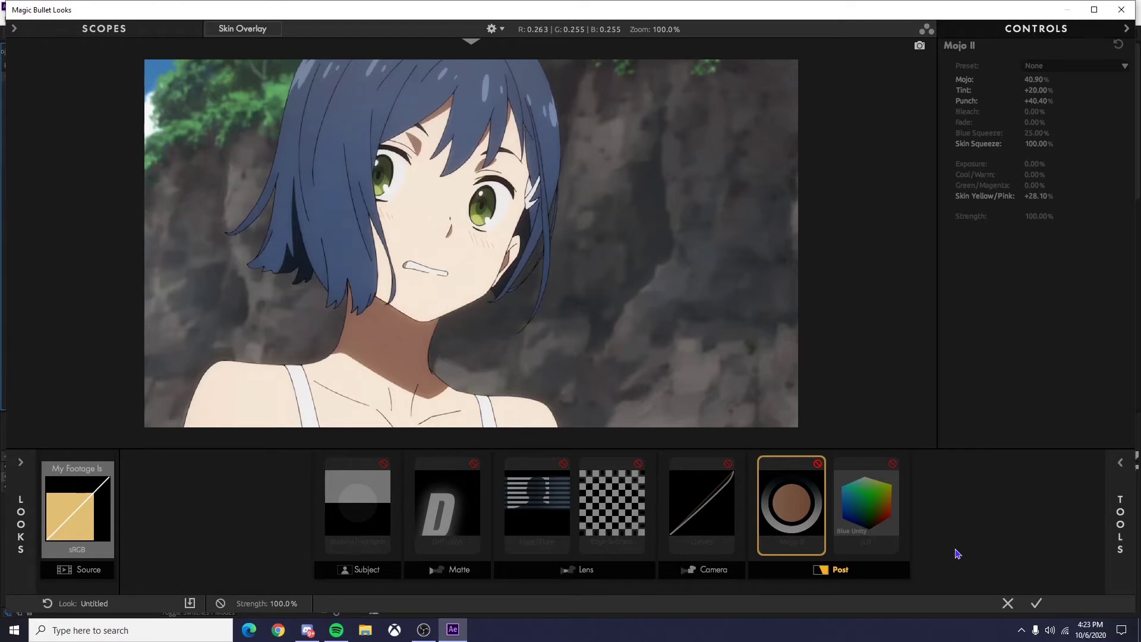
click(875, 538)
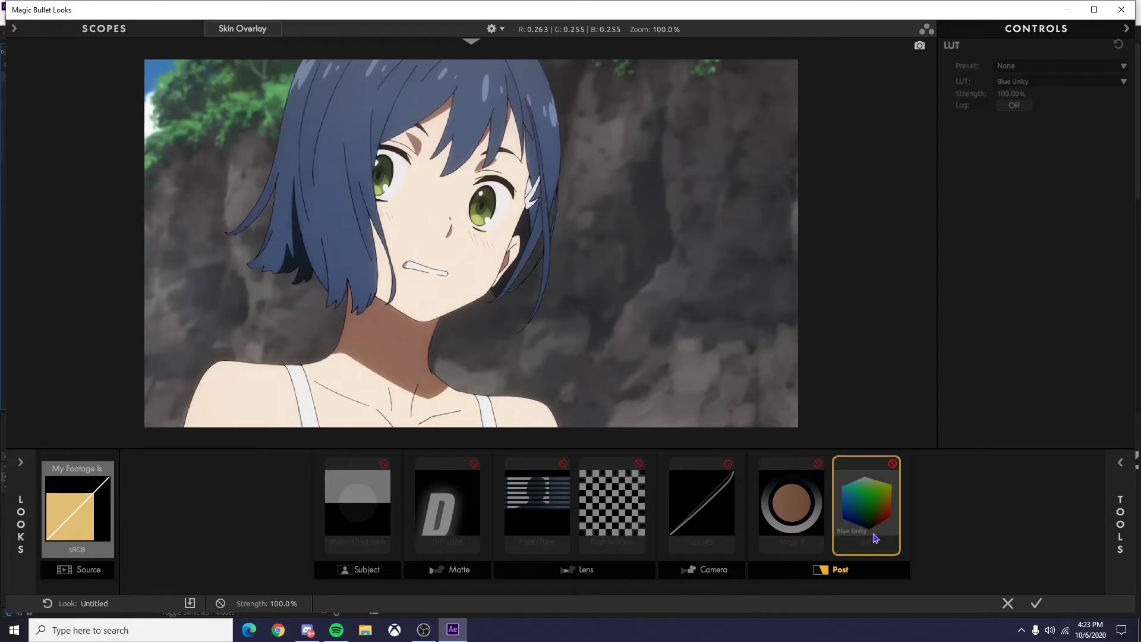
click(799, 532)
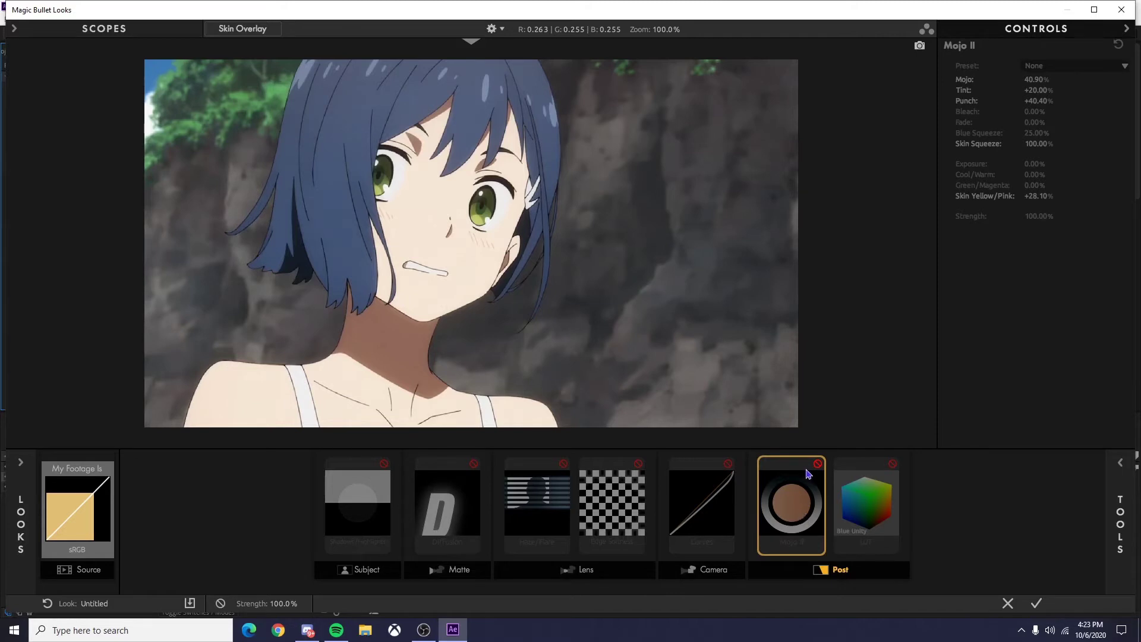
click(386, 473)
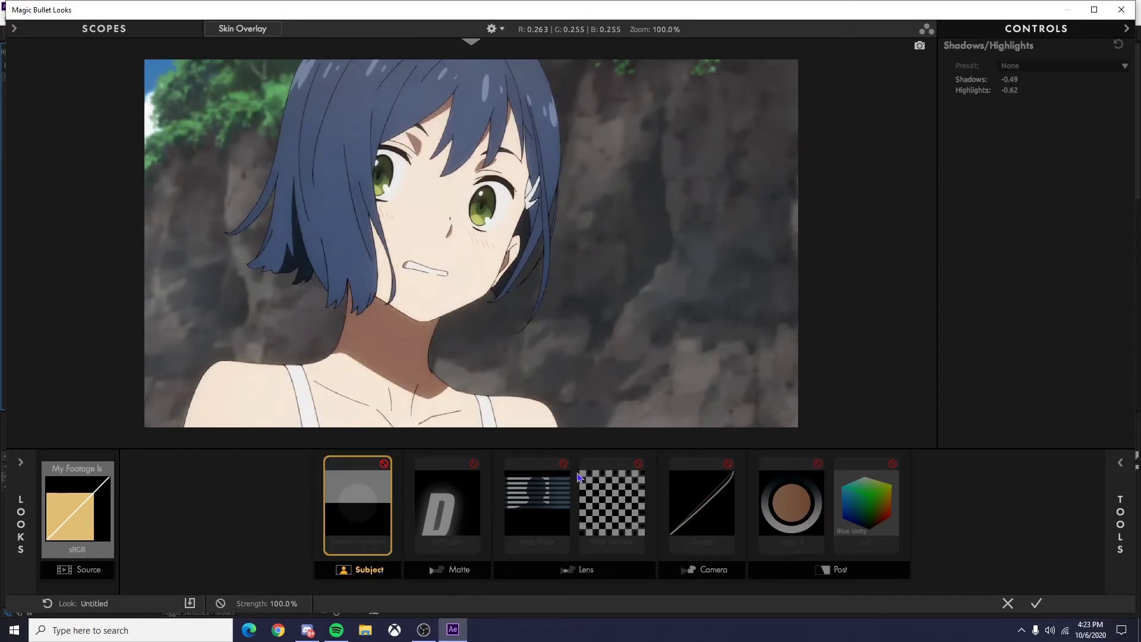
click(812, 499)
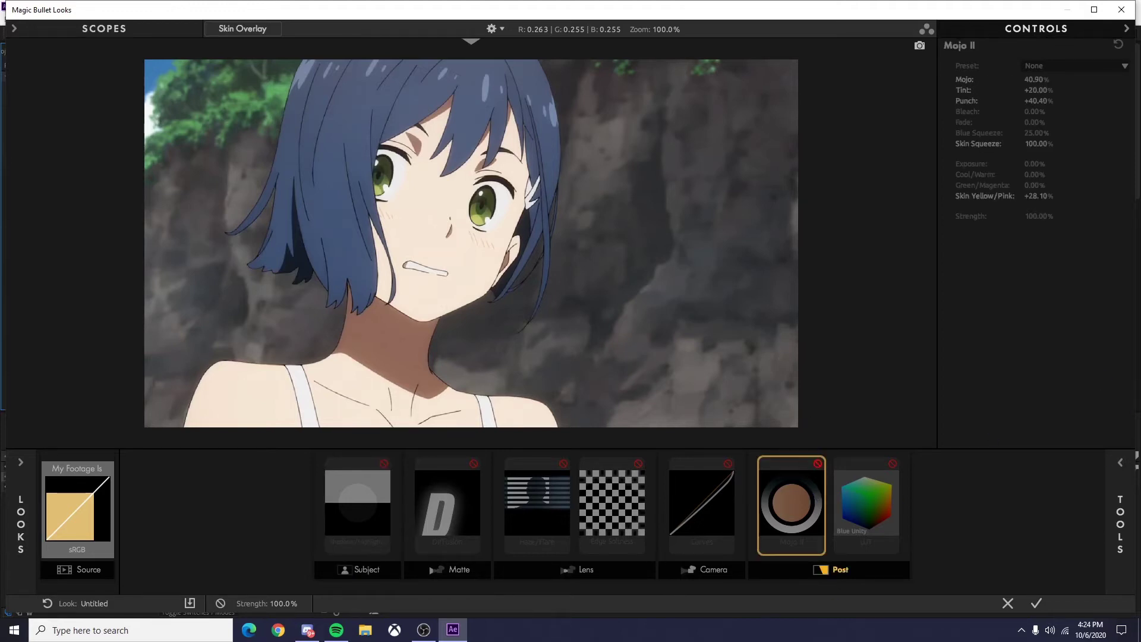
Show the collection of available Post tools in the Looks editor and hide it again.
key(t)
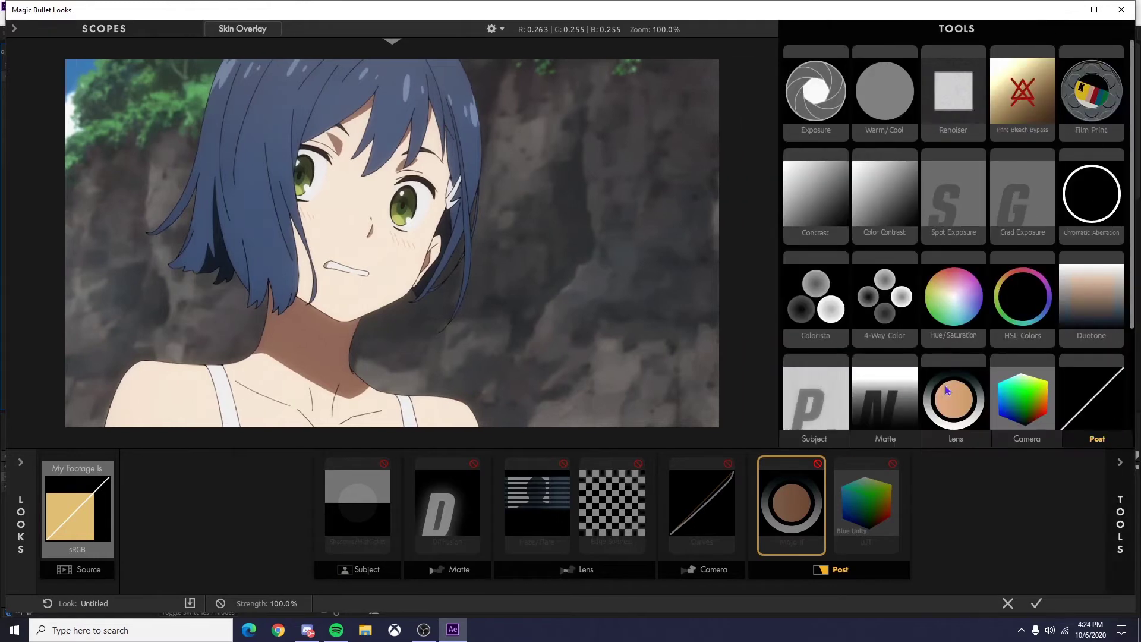
key(t)
key(t)
key(t)
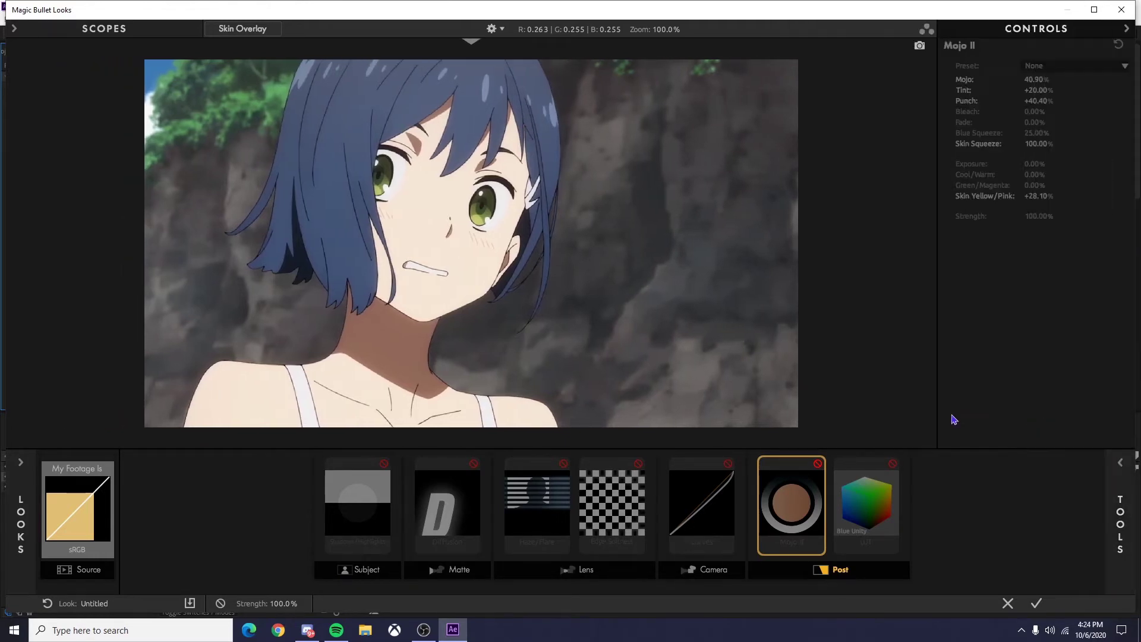
Turn on the Mojo II tool, try its Tint at -100%, and undo the Tint change.
click(818, 464)
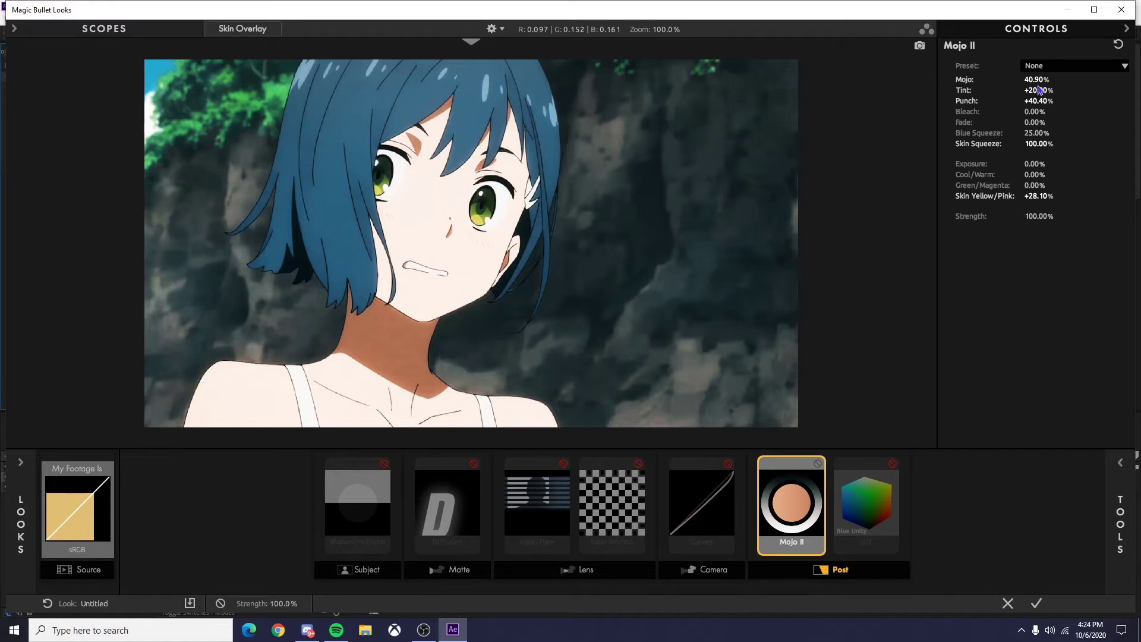
mouse_move(1038, 79)
mouse_down()
mouse_move(1091, 80)
mouse_move(1021, 79)
mouse_move(1038, 79)
mouse_up()
drag(1040, 91, 1088, 91)
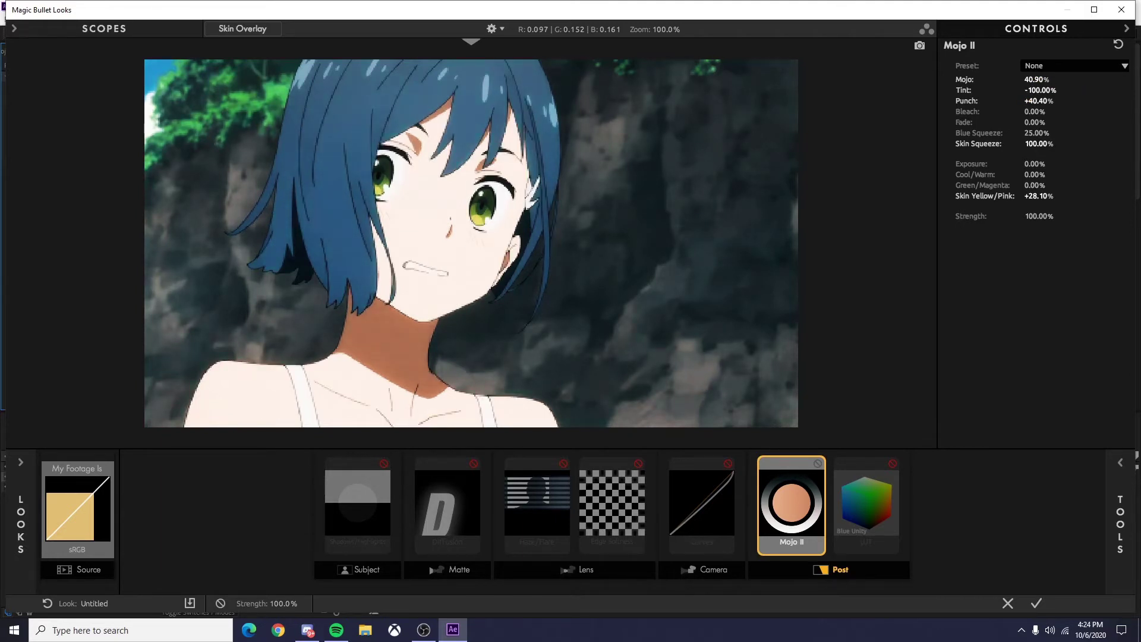
key(ctrl+z)
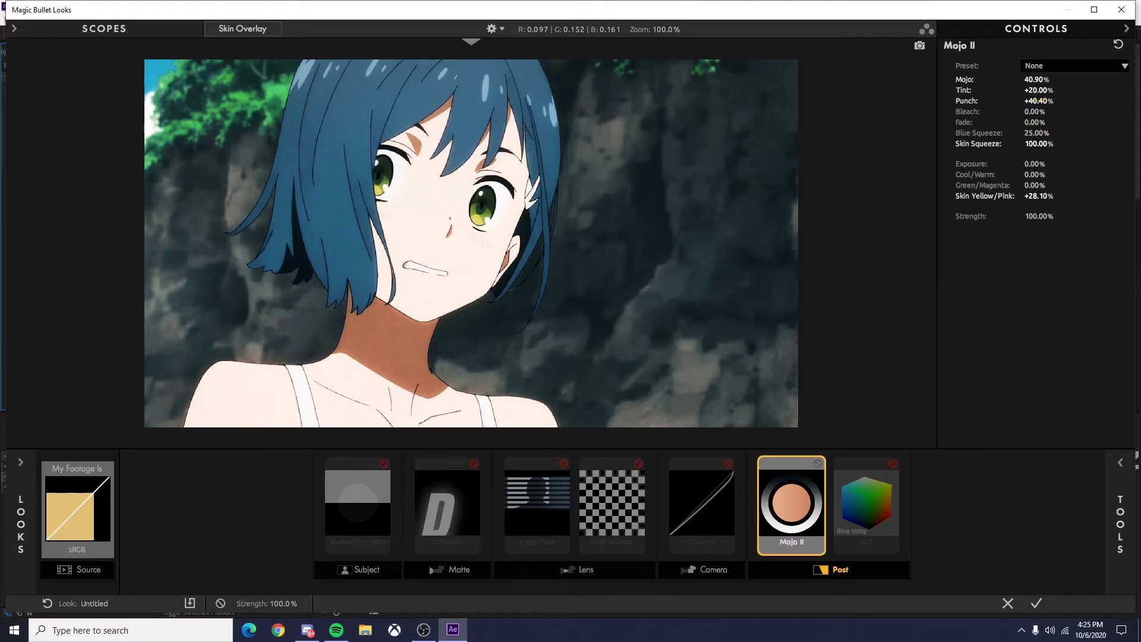
Try different Punch and Bleach amounts and a Blue Squeeze of 100% in Mojo II, undoing each change.
drag(1038, 100, 955, 100)
key(ctrl+z)
drag(1035, 112, 1091, 111)
key(ctrl+z)
drag(1034, 132, 1054, 134)
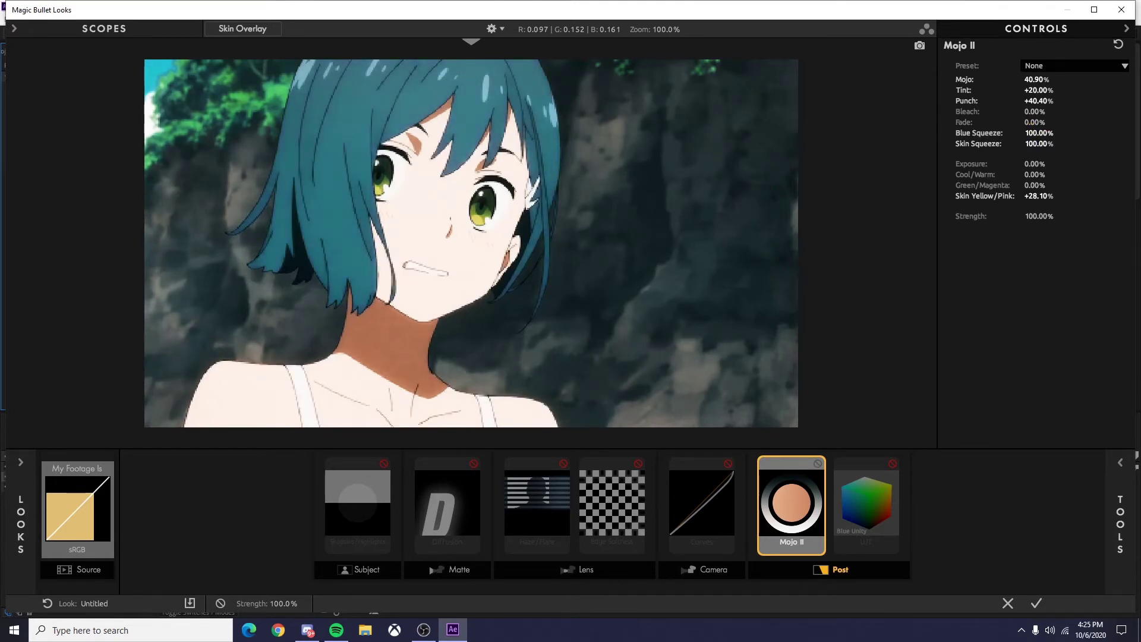
key(ctrl+z)
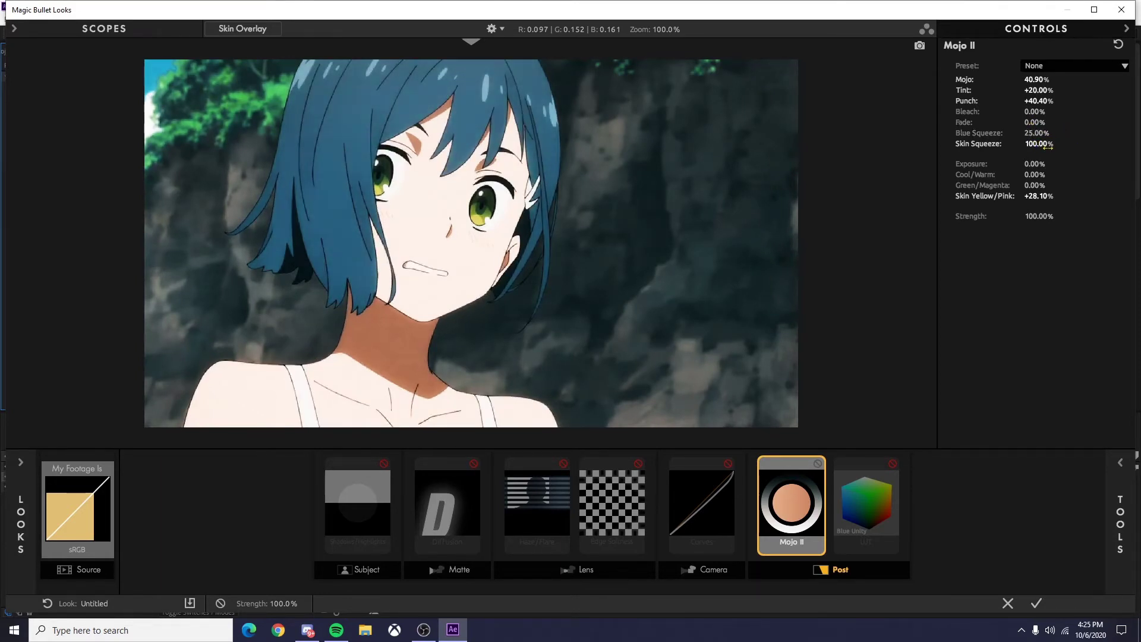
Try other Skin Squeeze and Cool/Warm amounts, Exposure +5.00% and Green/Magenta -200% in Mojo II, undoing each change.
drag(1037, 144, 1013, 145)
key(ctrl+z)
drag(1031, 164, 1123, 164)
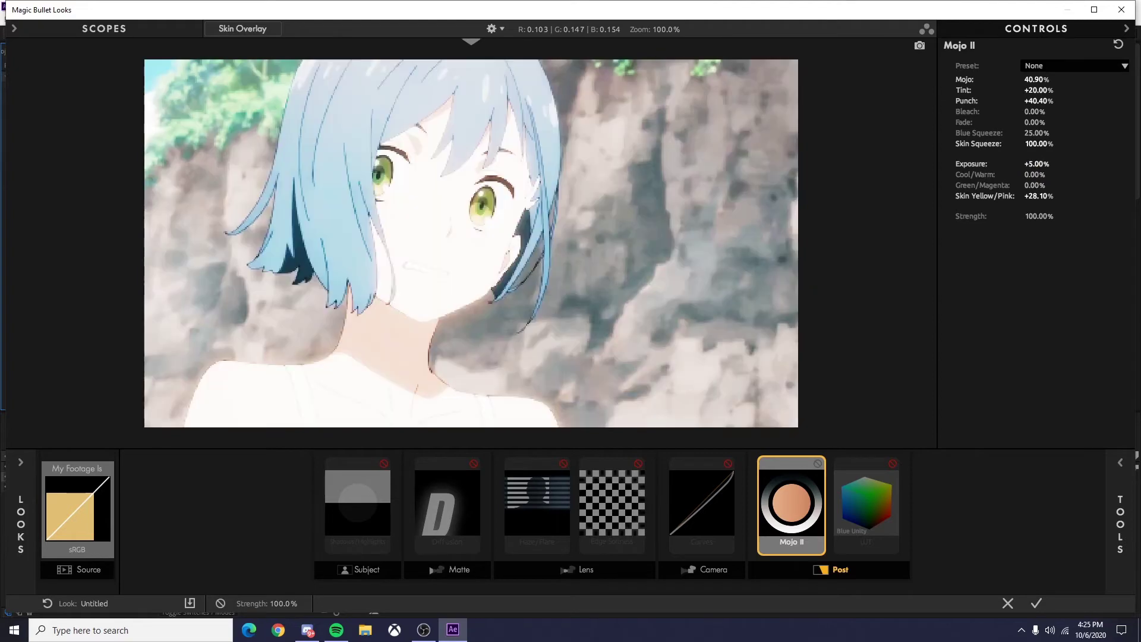
key(ctrl+z)
drag(1034, 174, 1011, 185)
key(ctrl+z)
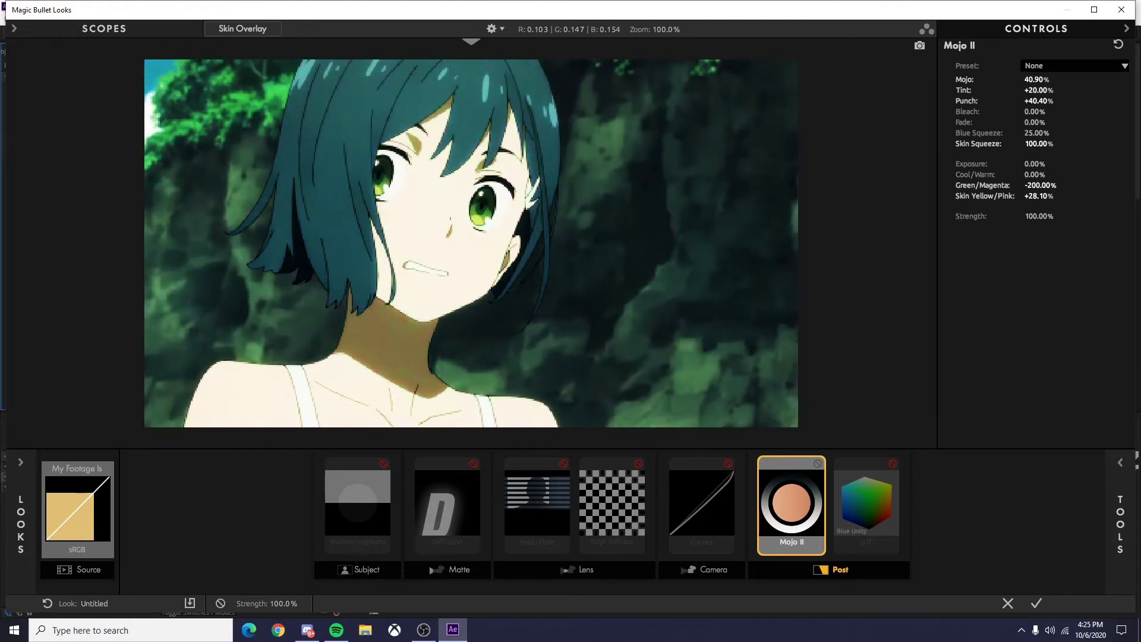
key(ctrl+z)
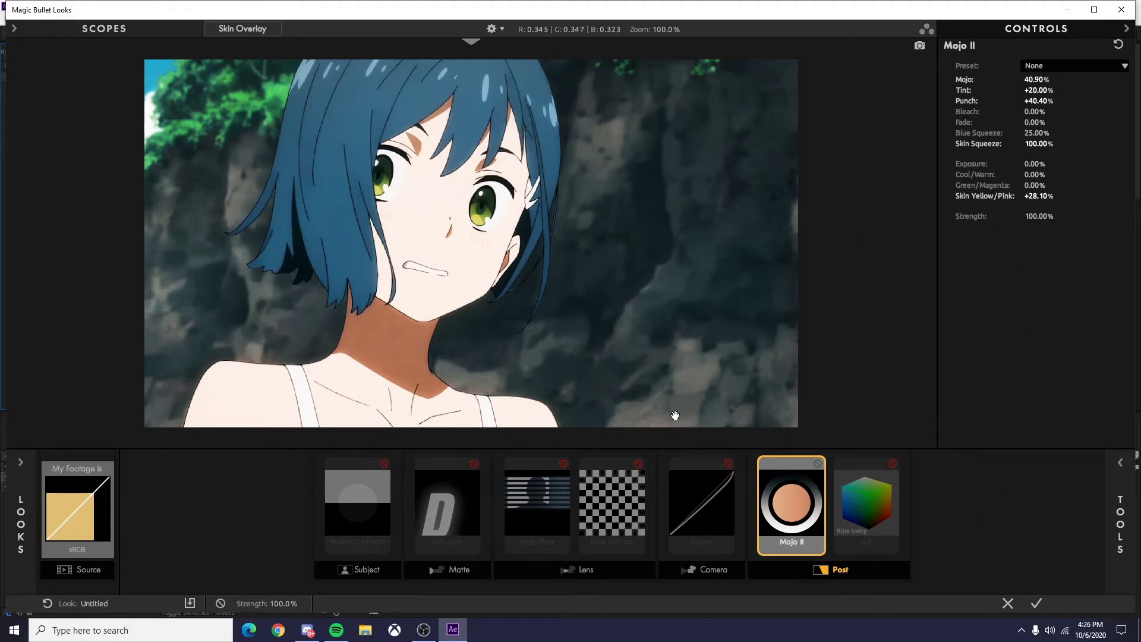
Turn on the Shadows/Highlights tool, try Shadows at -1.00, and undo that change.
click(359, 544)
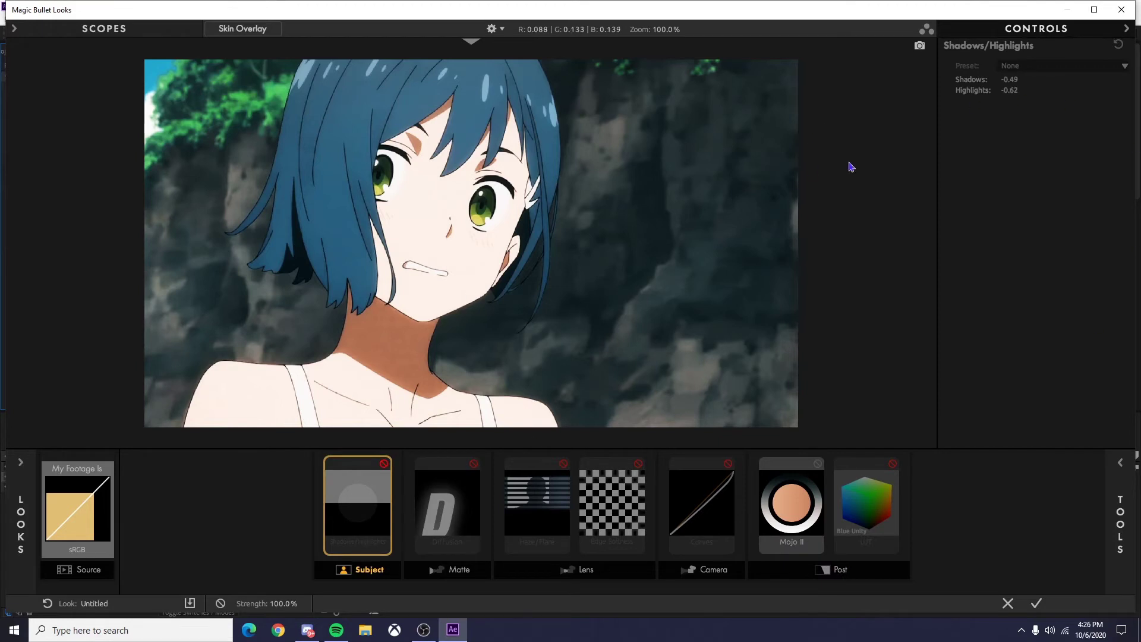
click(384, 464)
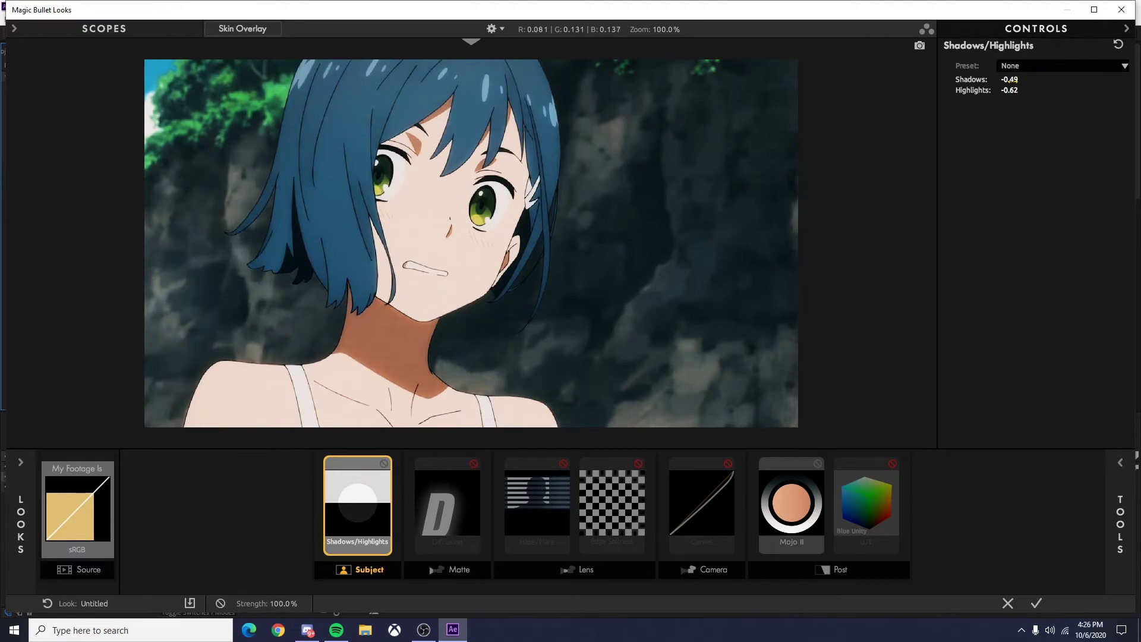
drag(1010, 80, 980, 79)
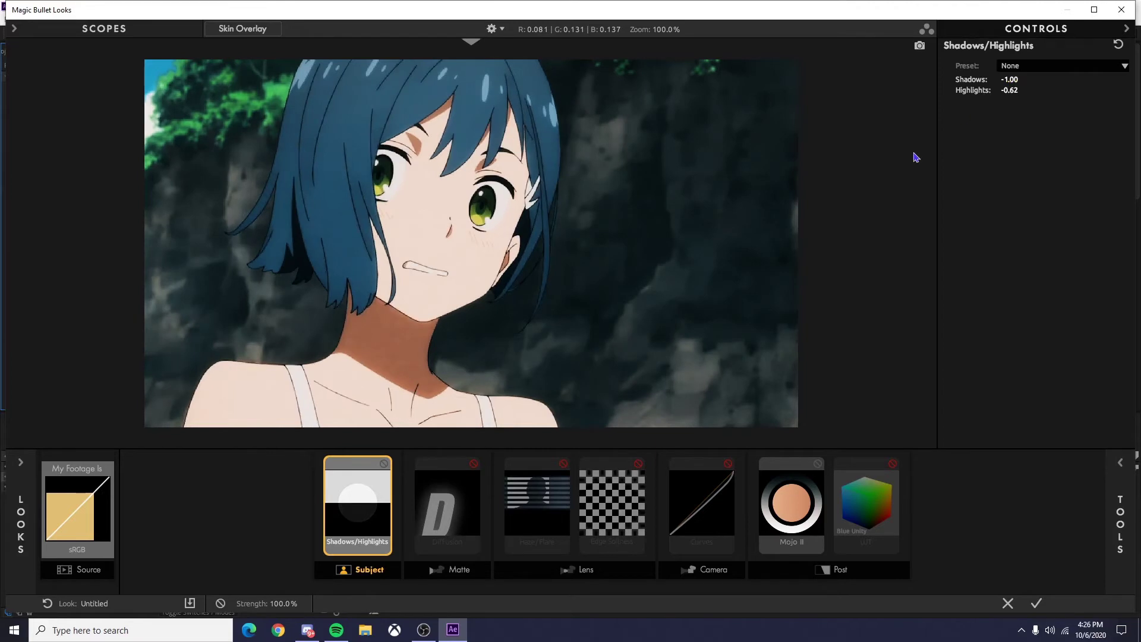
key(ctrl+z)
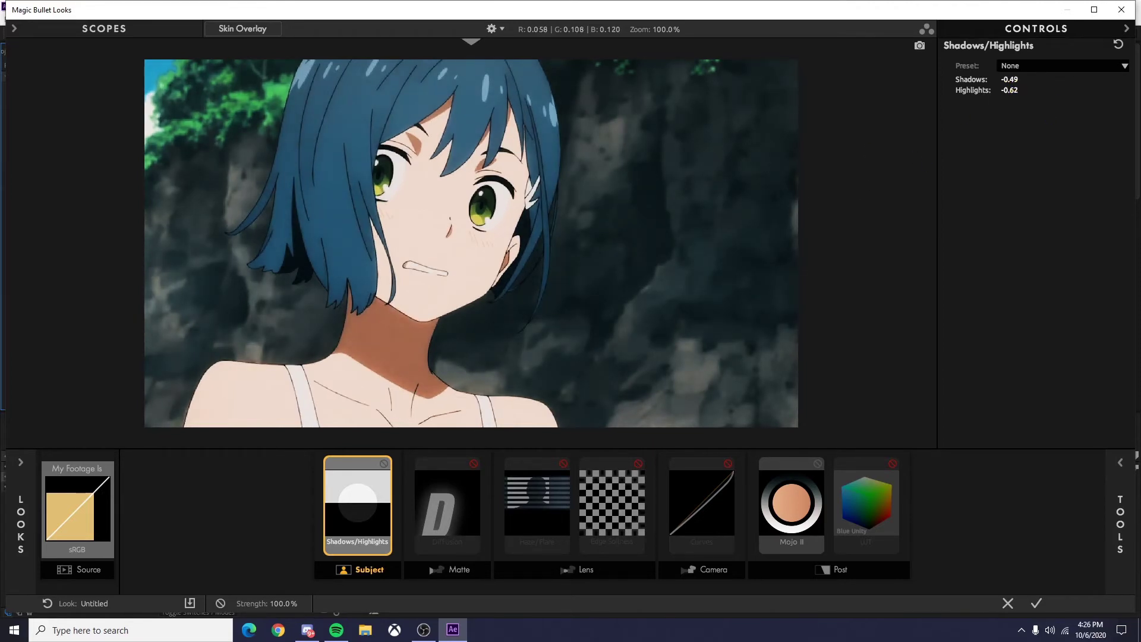
Try Highlights at +1.00 in the Shadows/Highlights tool twice, undoing the change each time.
drag(1010, 90, 1046, 90)
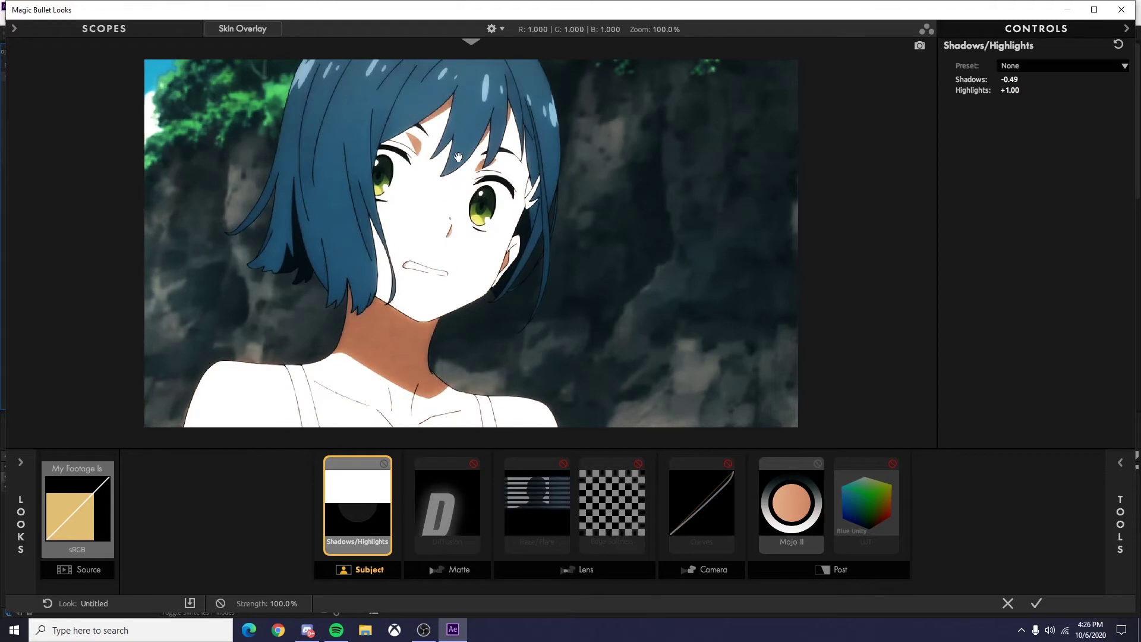
key(ctrl+z)
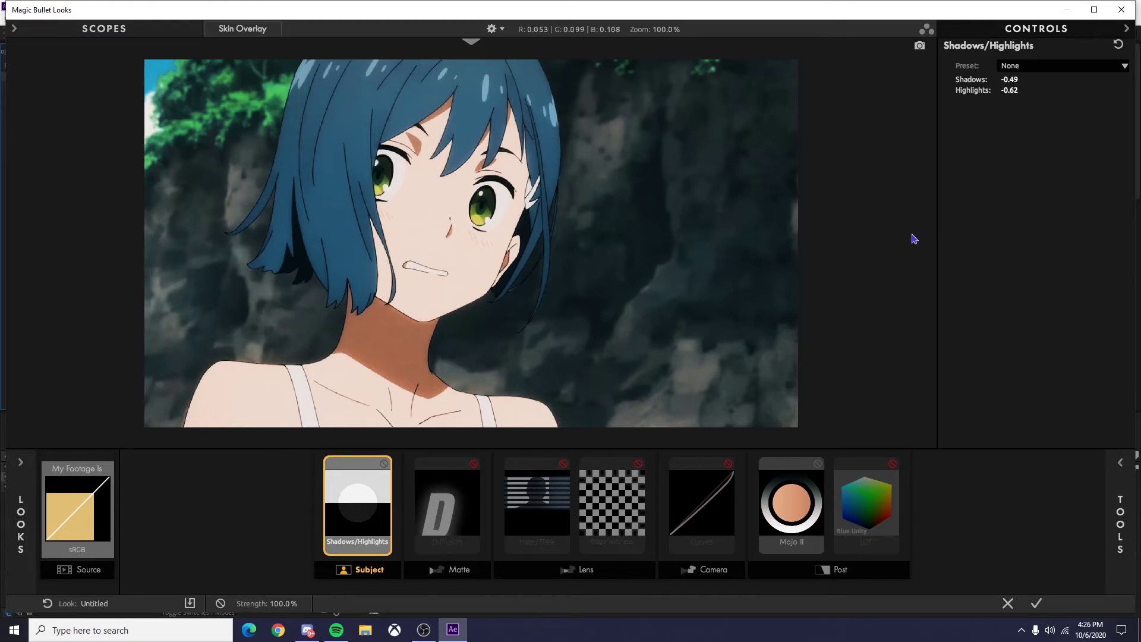
drag(1013, 90, 1027, 90)
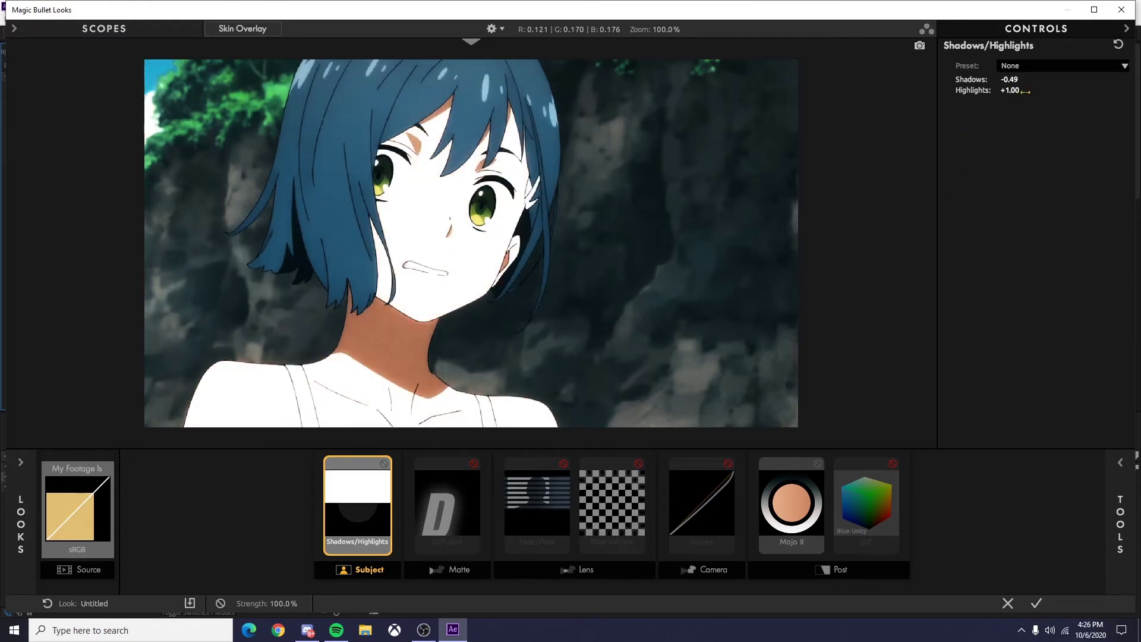
key(ctrl+z)
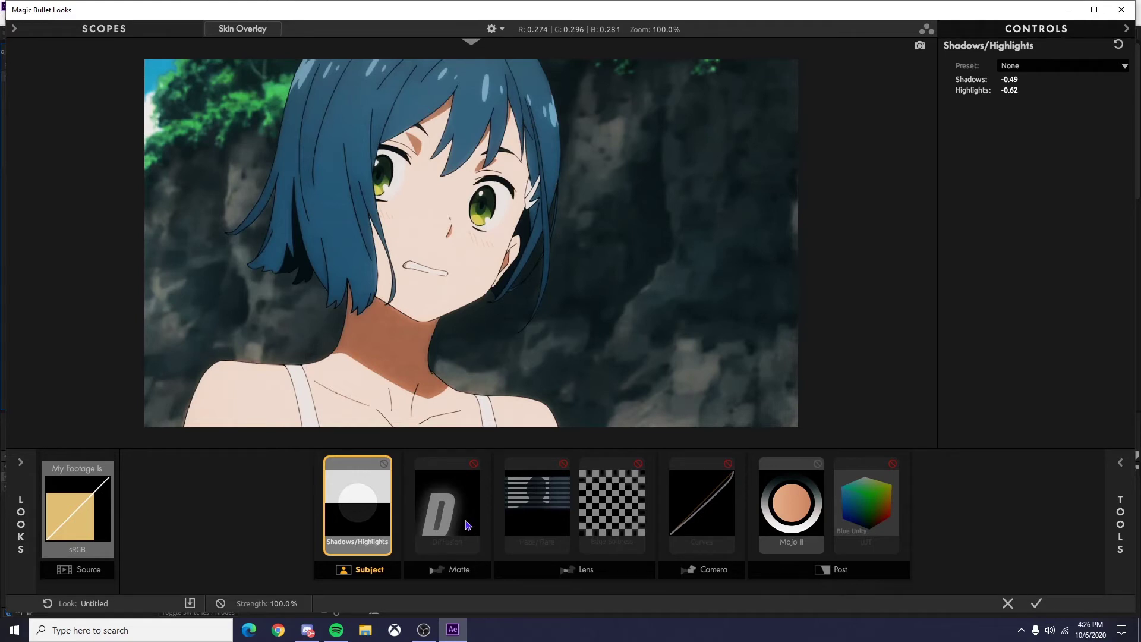
Turn on the Edge Softness tool, try a Blur Size of 100%, and undo the blur change.
click(619, 524)
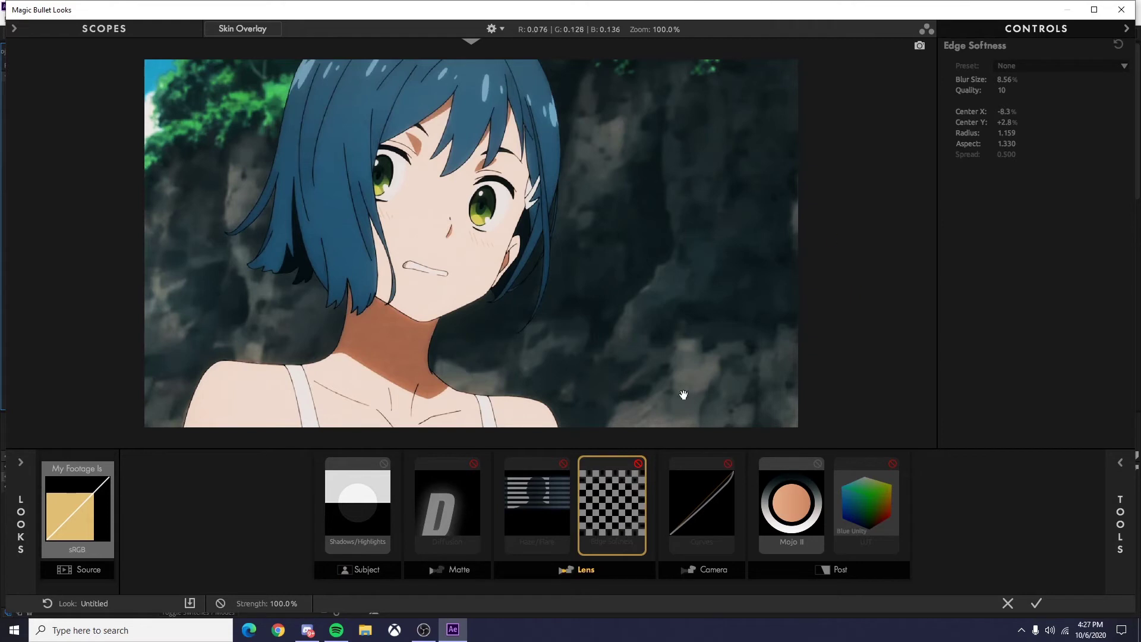
click(640, 464)
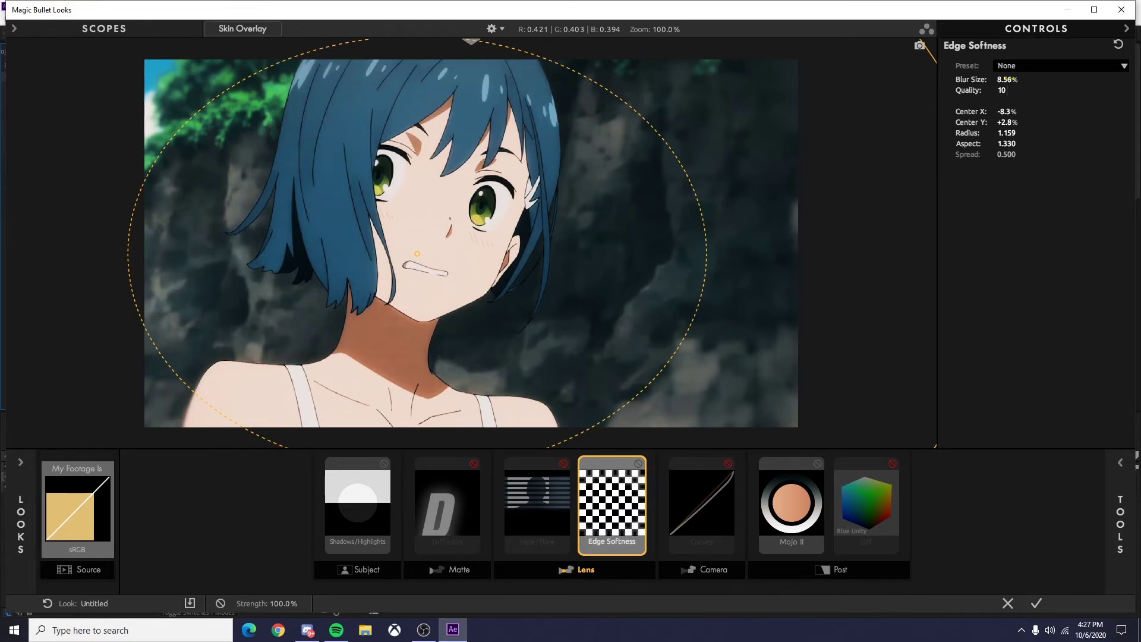
click(1007, 79)
text(100)
key(Return)
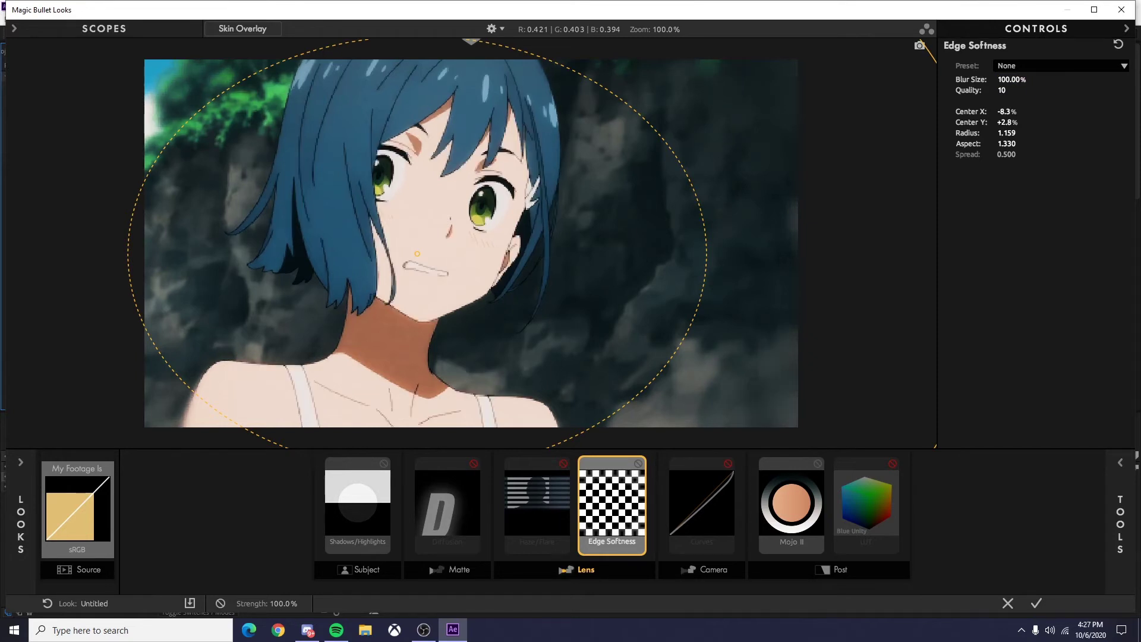
key(ctrl+z)
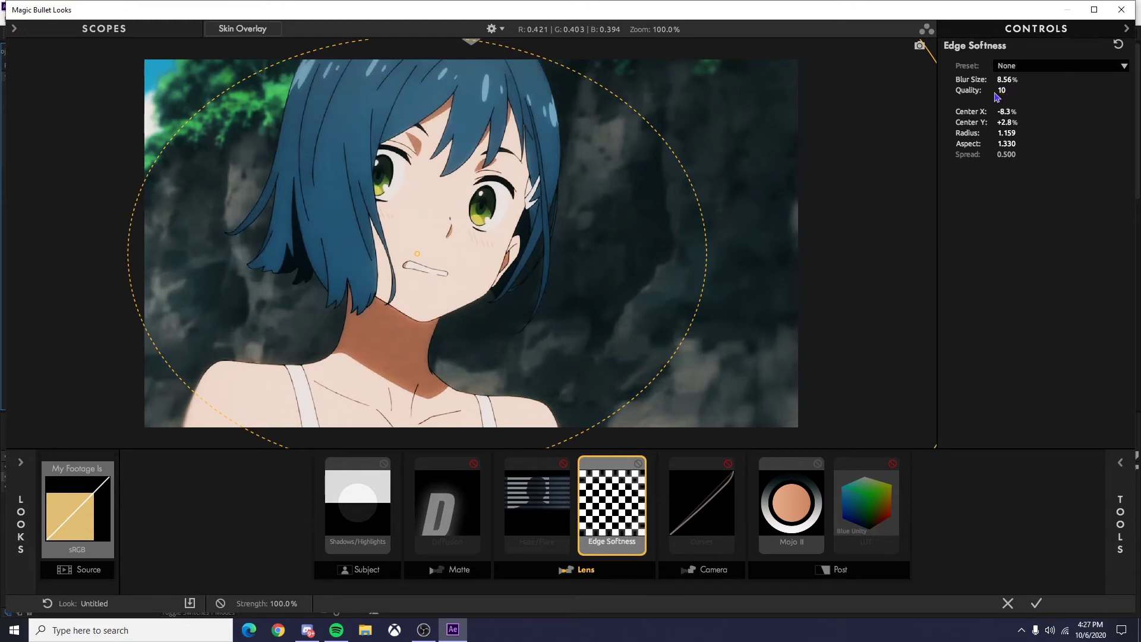
Try an Edge Softness Quality of 1 and a Center Y of +19.5%, restoring the previous settings.
text(1)
key(Return)
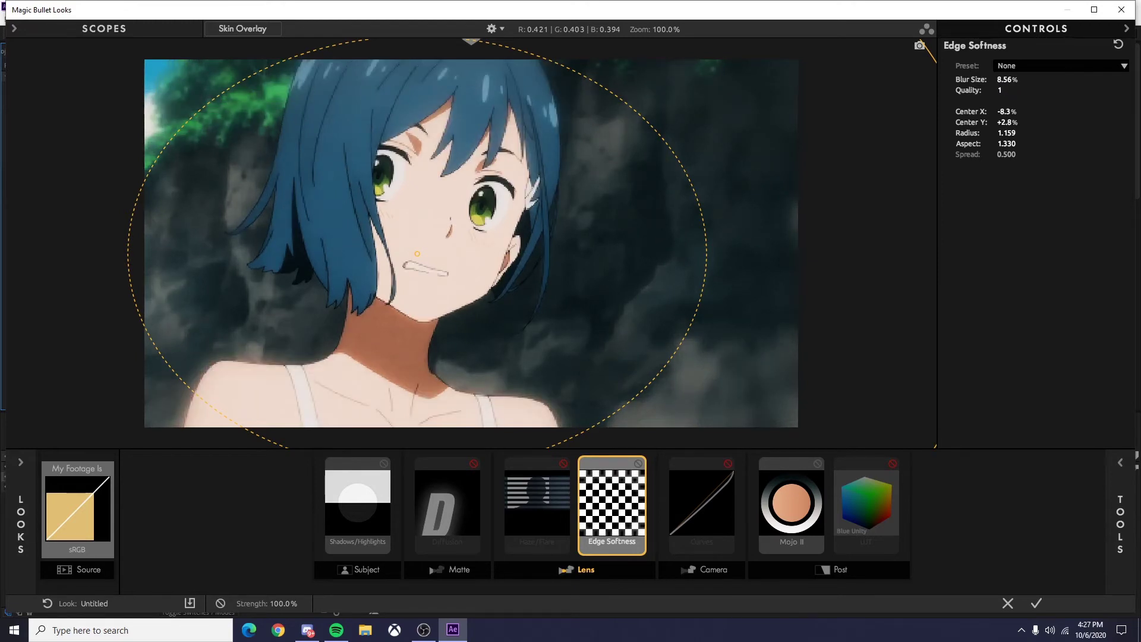
key(ctrl+z)
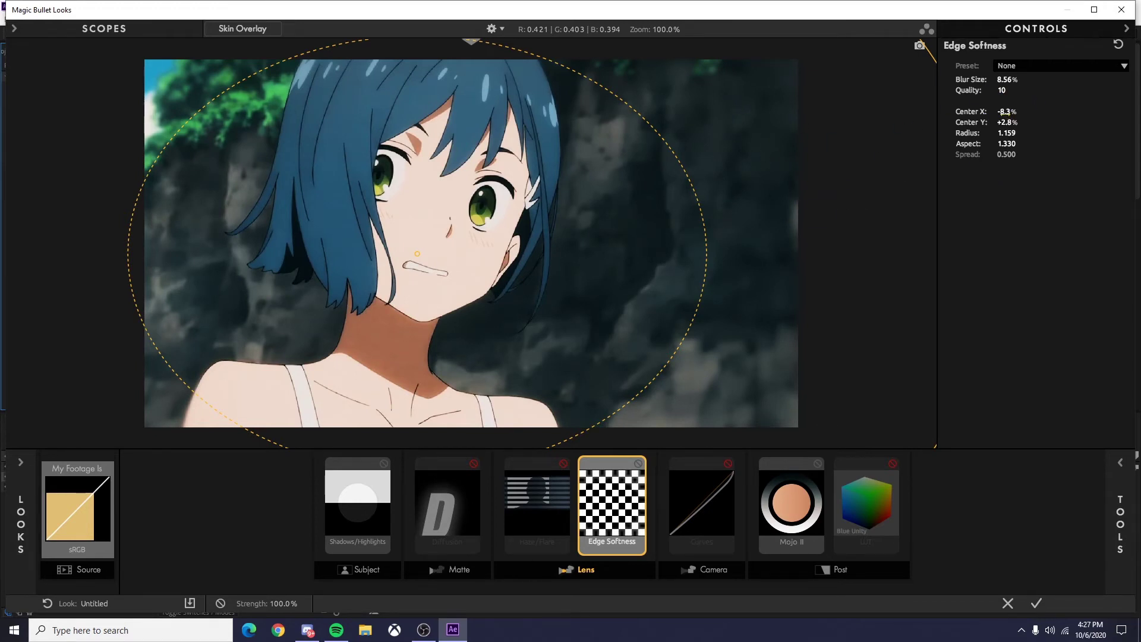
drag(1004, 112, 1010, 124)
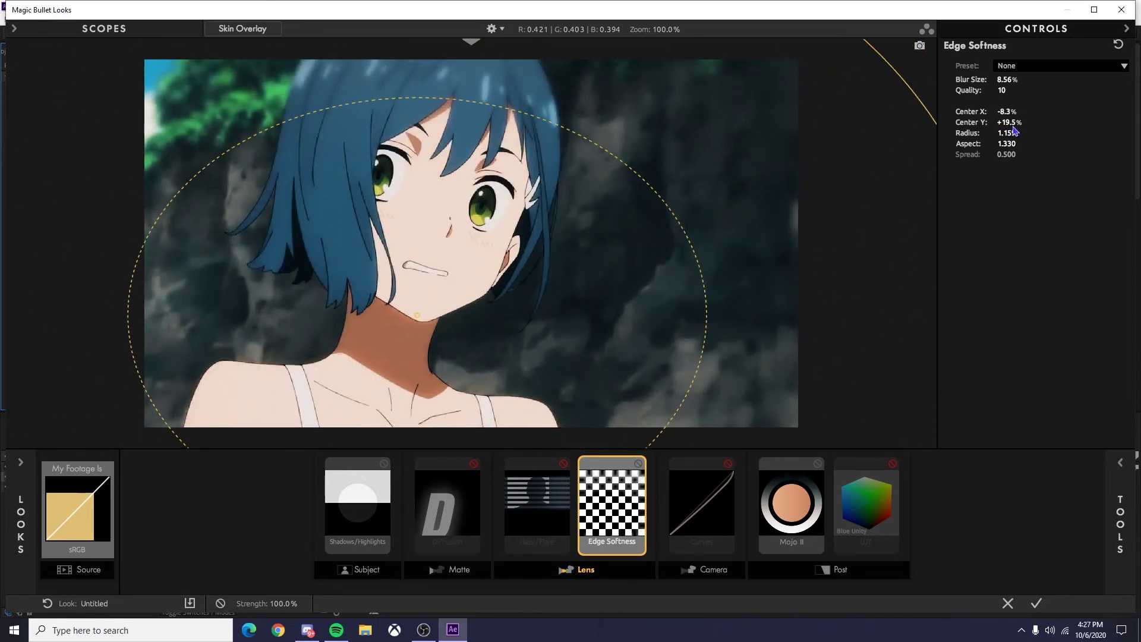
drag(625, 224, 609, 243)
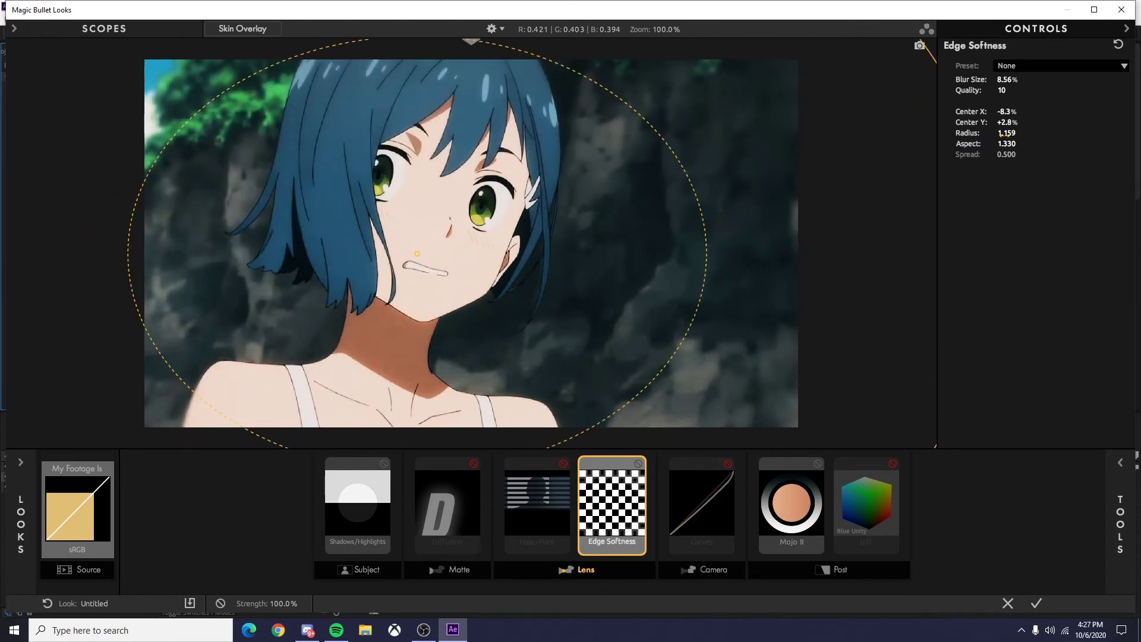
Try an Edge Softness Radius of 0.479 with the center at X -5.8%, Y -10.4%, and undo the changes.
drag(1005, 134, 1037, 144)
drag(998, 155, 1046, 155)
key(ctrl+z)
drag(1009, 134, 922, 148)
drag(450, 257, 465, 209)
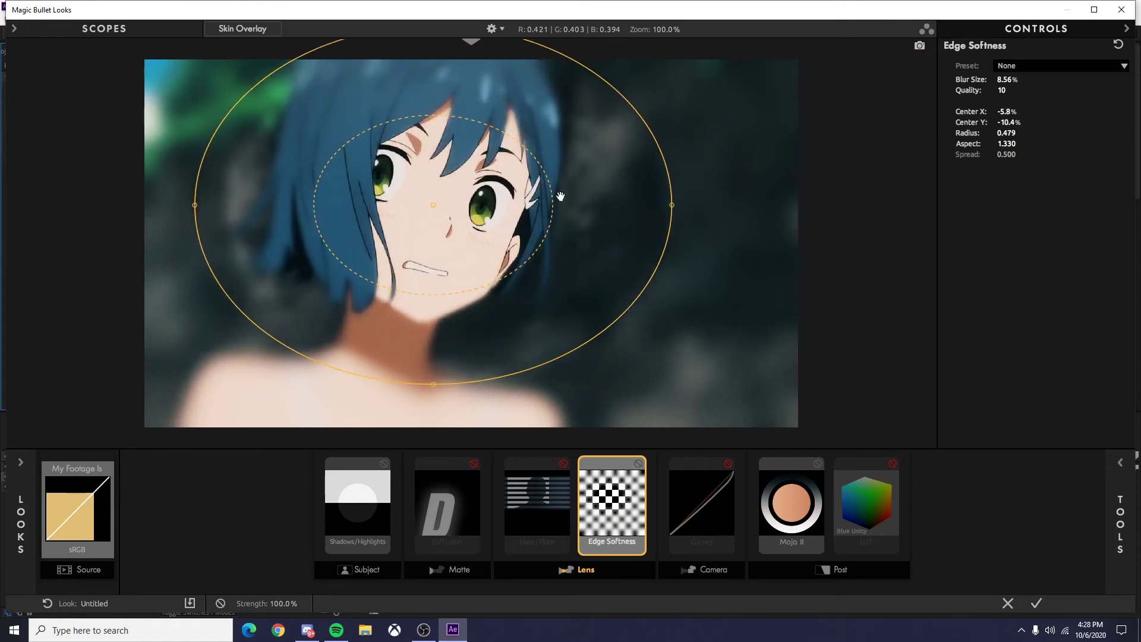
key(ctrl+z)
key(ctrl+z)
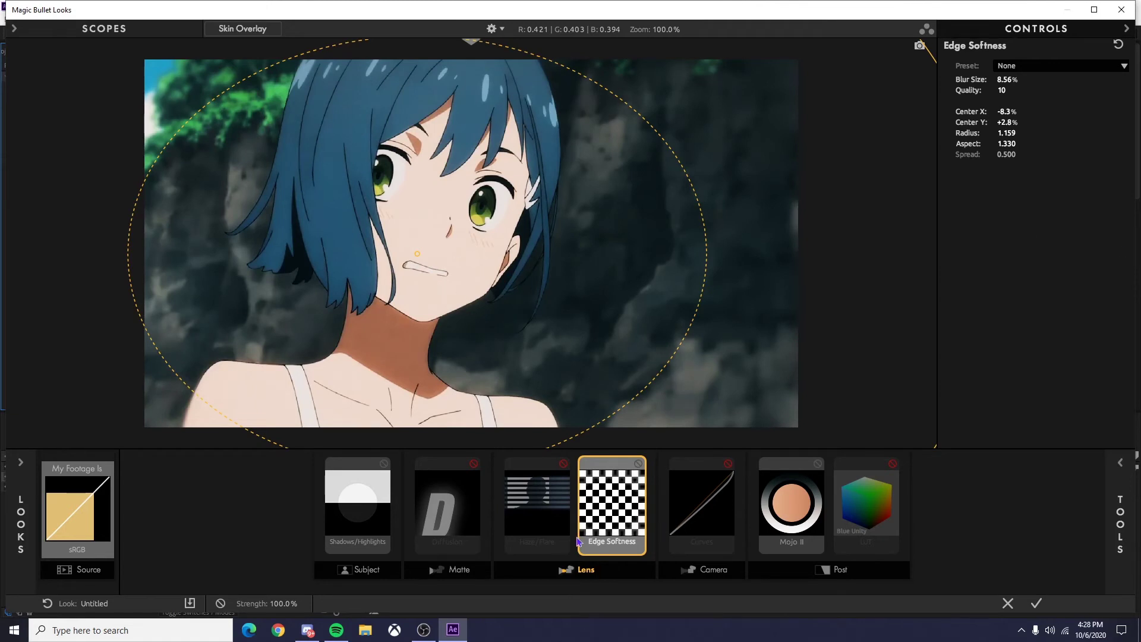
Turn on the Haze/Flare tool, try its Spillage at 100%, and undo the Spillage change.
click(538, 526)
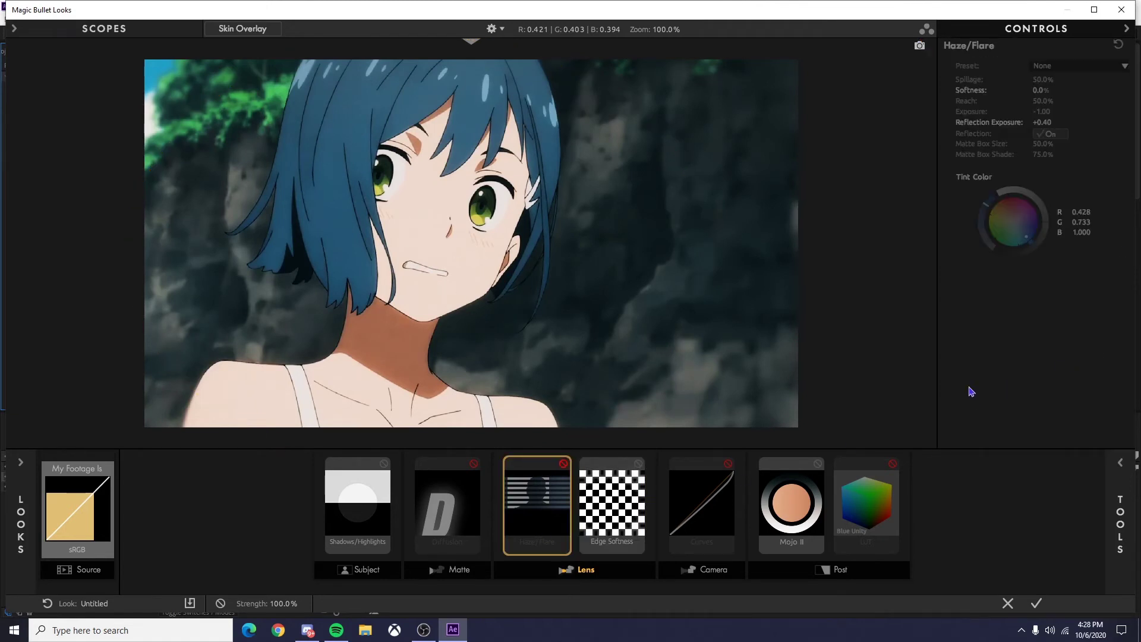
key(t)
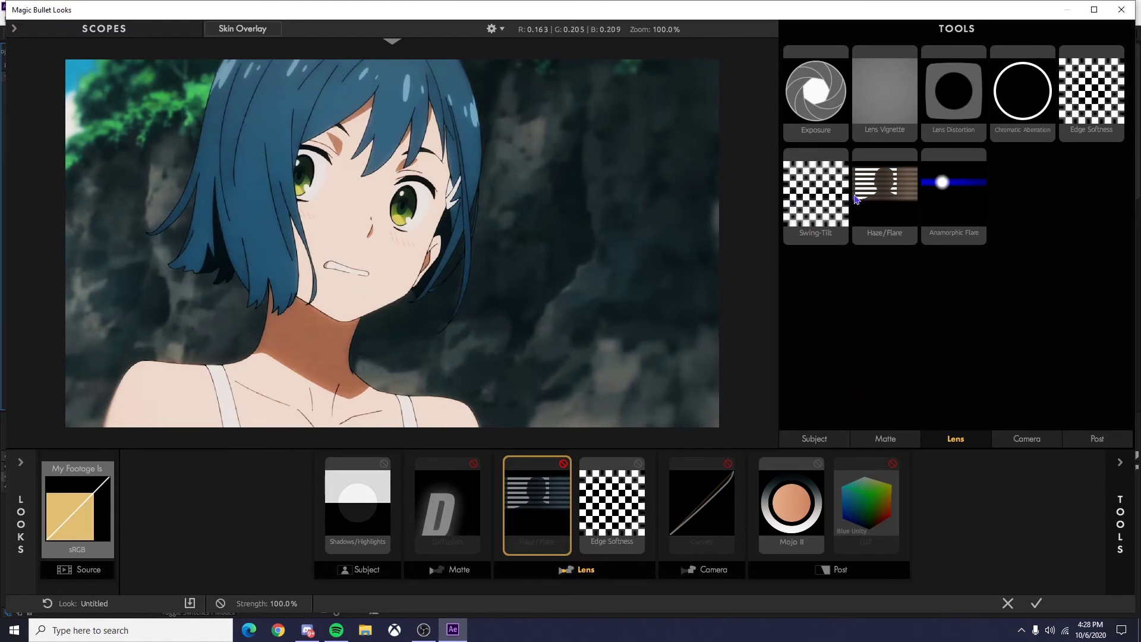
key(t)
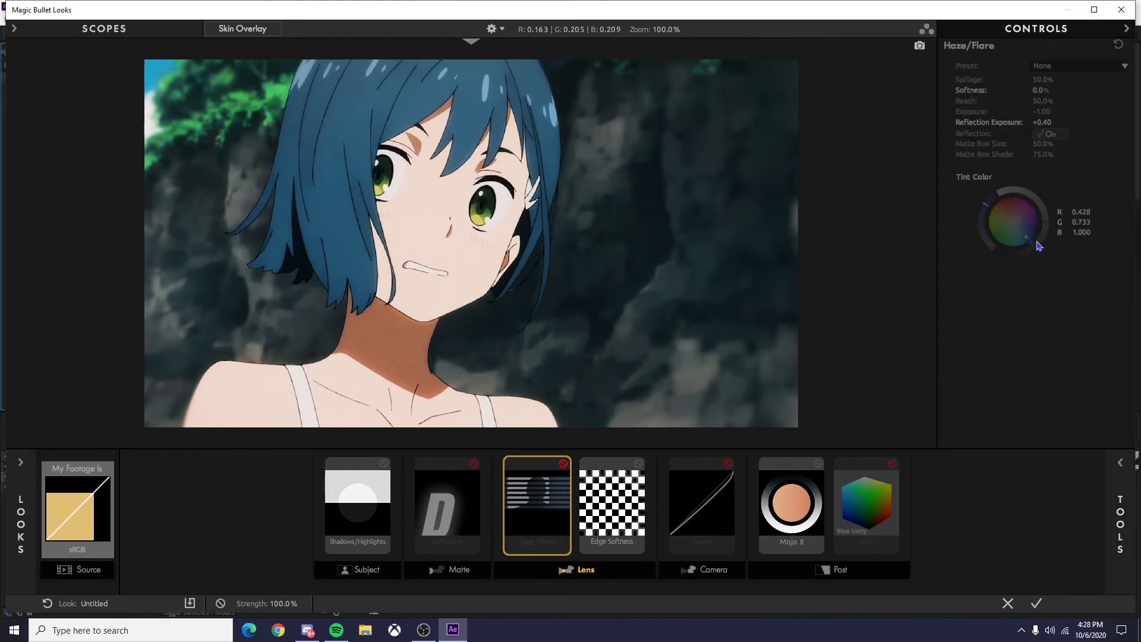
click(564, 466)
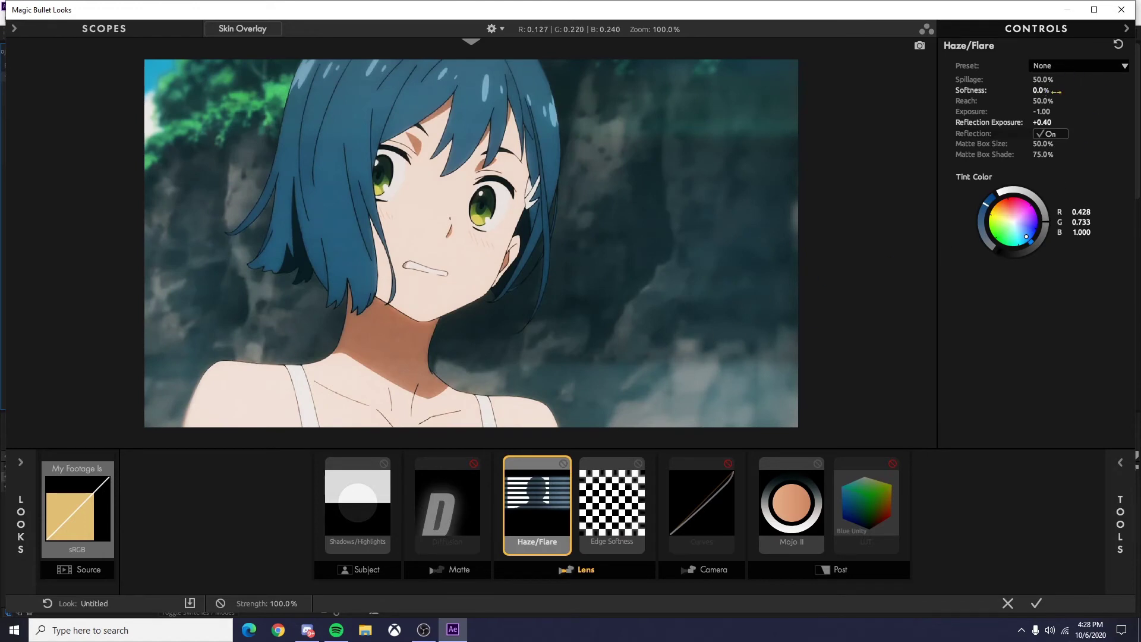
drag(1039, 81, 1106, 80)
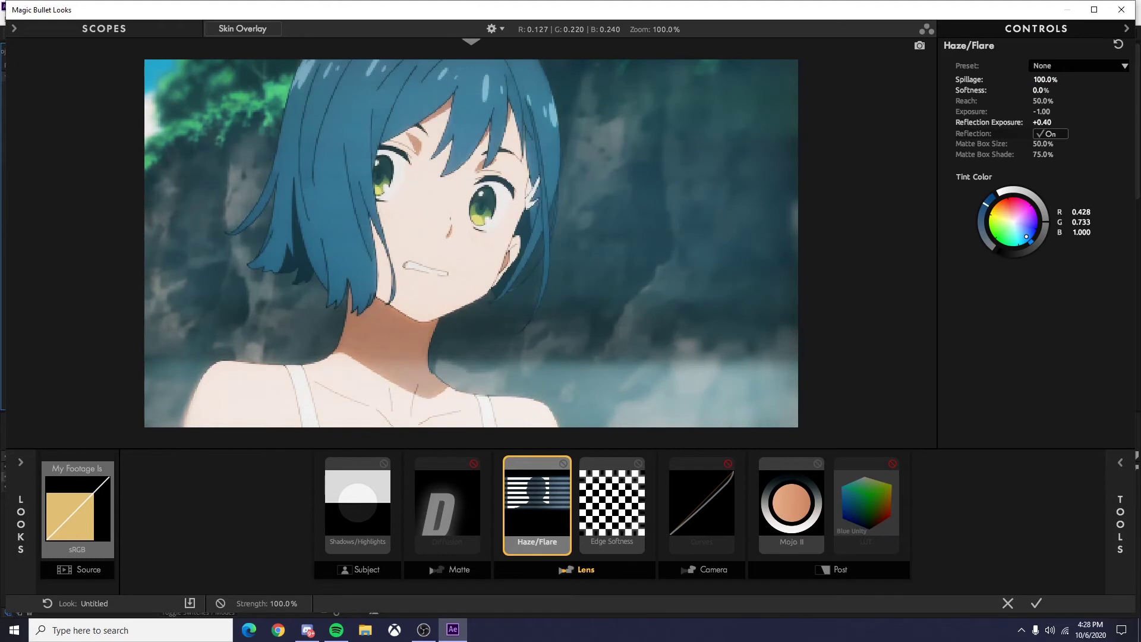
key(ctrl+z)
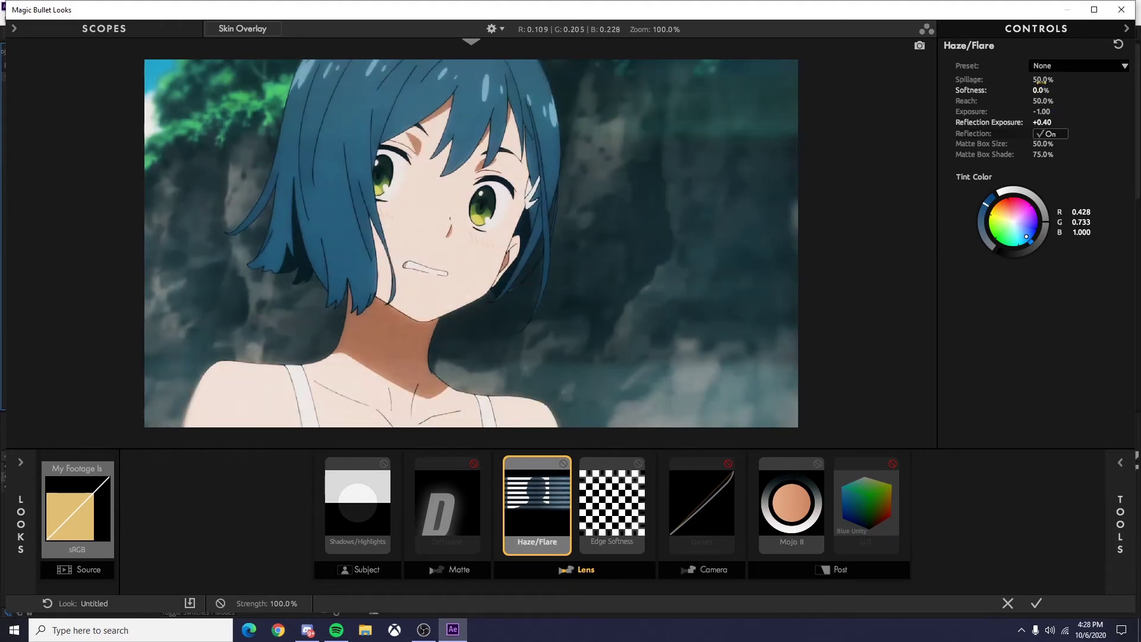
Set the Haze/Flare Softness to 100%, undoing and reapplying it to compare the look.
drag(1044, 89, 1076, 91)
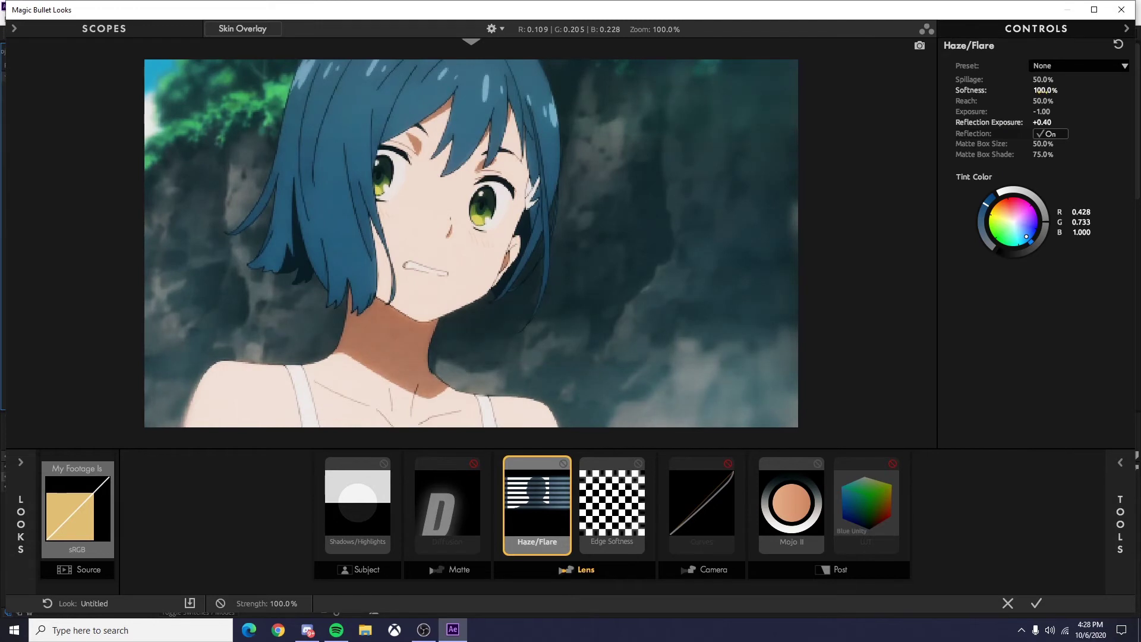
key(ctrl+z)
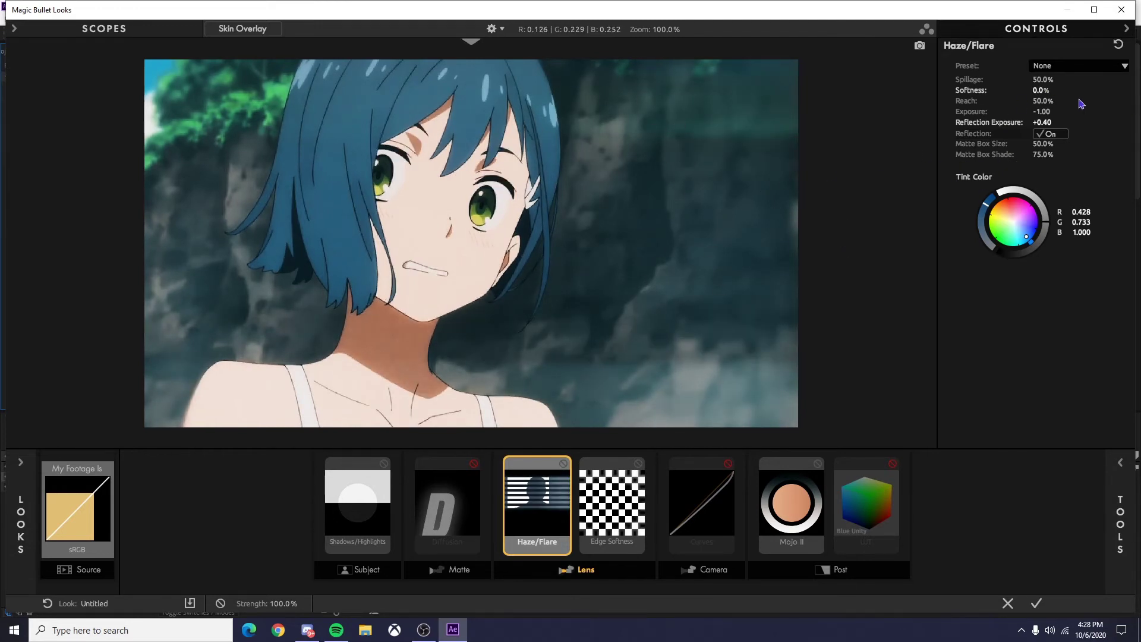
drag(1057, 94, 1116, 94)
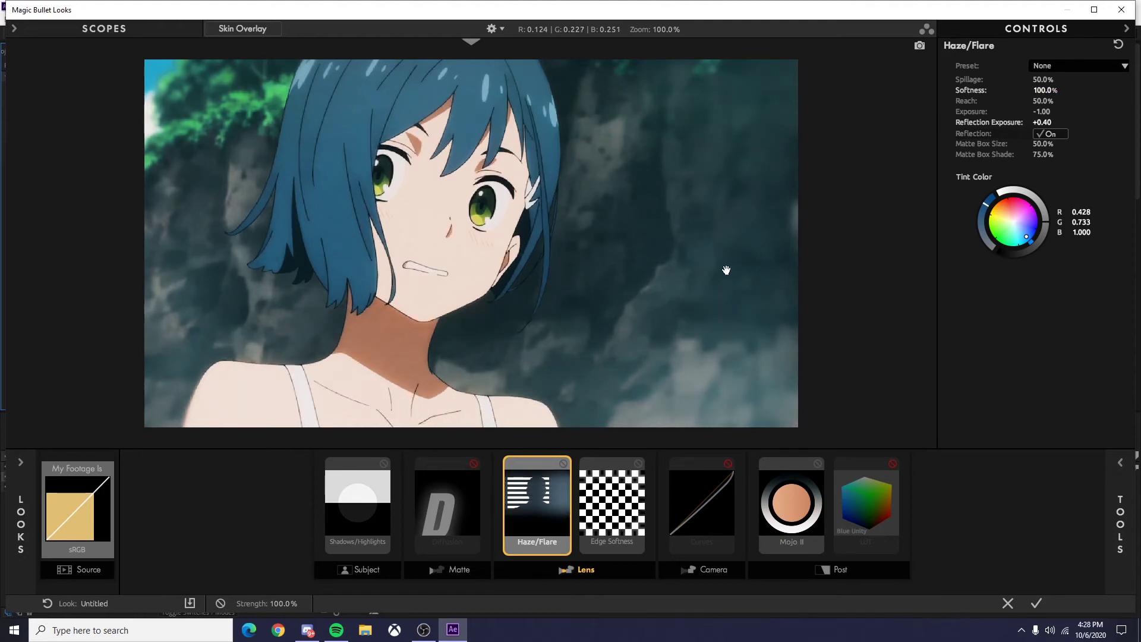
Undo the Haze/Flare Softness change, then try adjusting its Reflection Exposure and Tint Color, undoing the last adjustment.
key(ctrl+z)
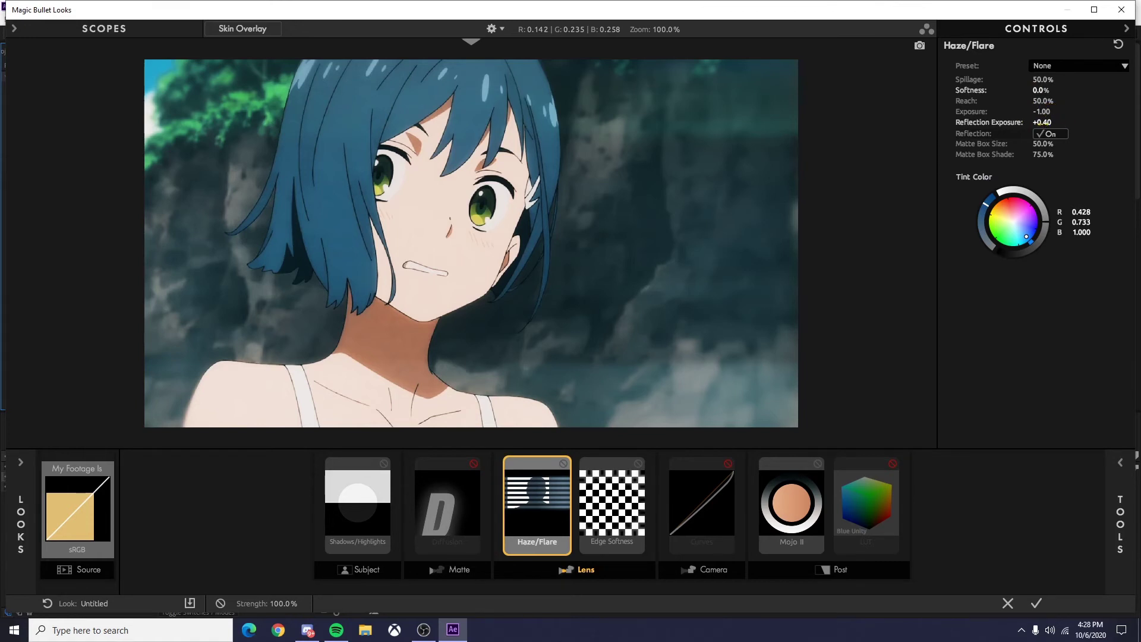
drag(1042, 122, 1020, 133)
mouse_move(1021, 231)
mouse_down()
mouse_move(1037, 211)
mouse_move(1026, 198)
mouse_move(1026, 210)
mouse_up()
key(ctrl+z)
Turn on the Diffusion tool in the Matte group and toggle it off and on to compare the image.
click(455, 525)
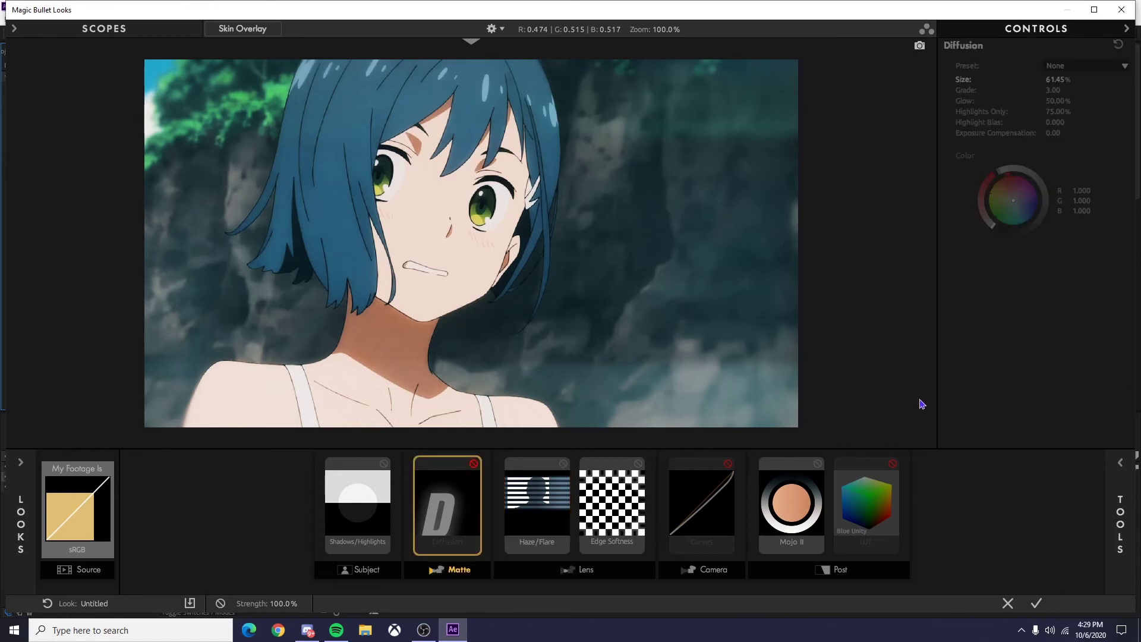
key(t)
key(t)
click(474, 464)
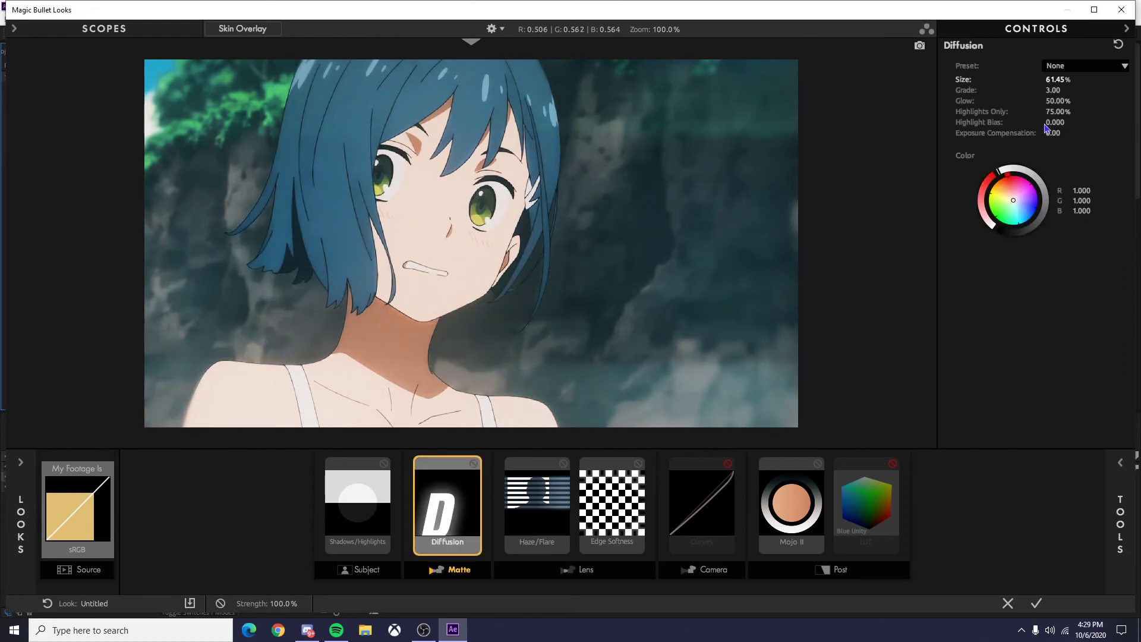
click(475, 466)
click(474, 466)
click(474, 466)
click(474, 467)
Try several different Diffusion Size values, undoing each change.
mouse_move(1061, 79)
mouse_down()
mouse_move(1112, 79)
mouse_move(1005, 79)
mouse_move(1043, 79)
mouse_up()
key(ctrl+z)
mouse_move(1057, 79)
mouse_down()
mouse_move(1026, 79)
mouse_move(1107, 80)
mouse_move(1036, 79)
mouse_up()
key(ctrl+z)
mouse_move(1054, 80)
mouse_down()
mouse_move(1105, 80)
mouse_move(1062, 82)
mouse_up()
key(ctrl+z)
Check the Curves tool among the available Camera tools and turn on the look's existing Curves tool.
click(702, 519)
click(1119, 478)
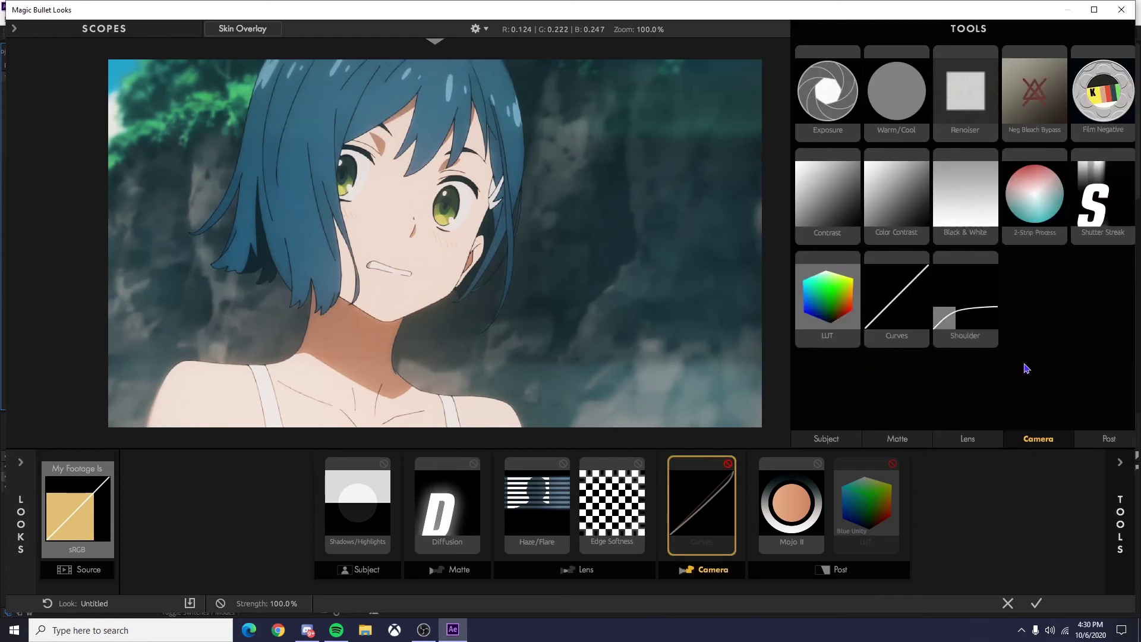
click(903, 324)
click(1119, 478)
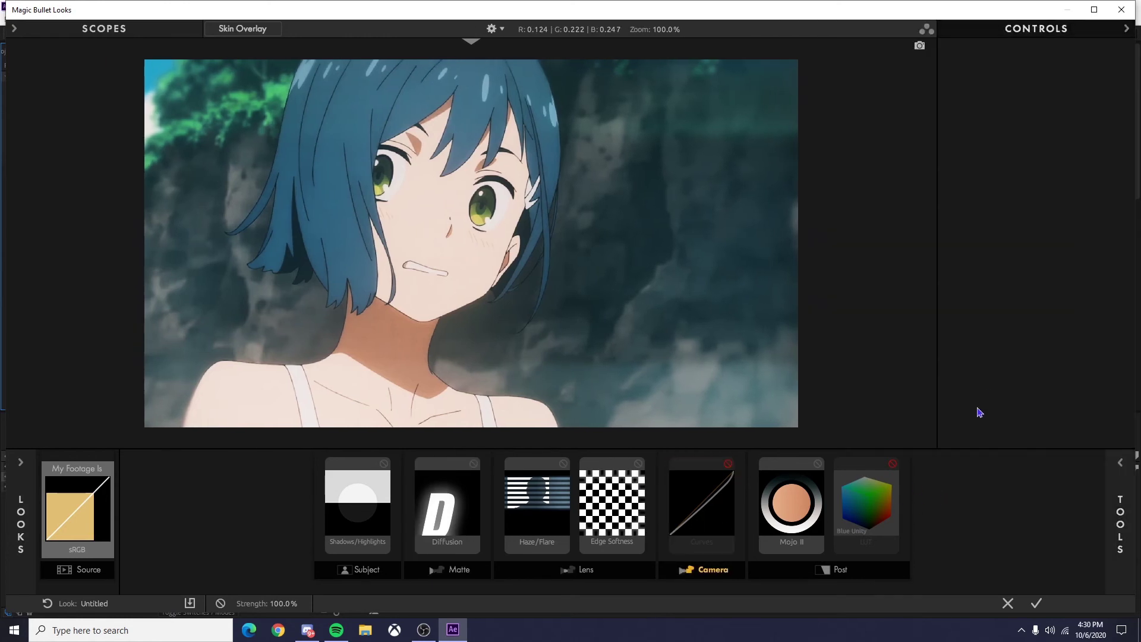
click(726, 463)
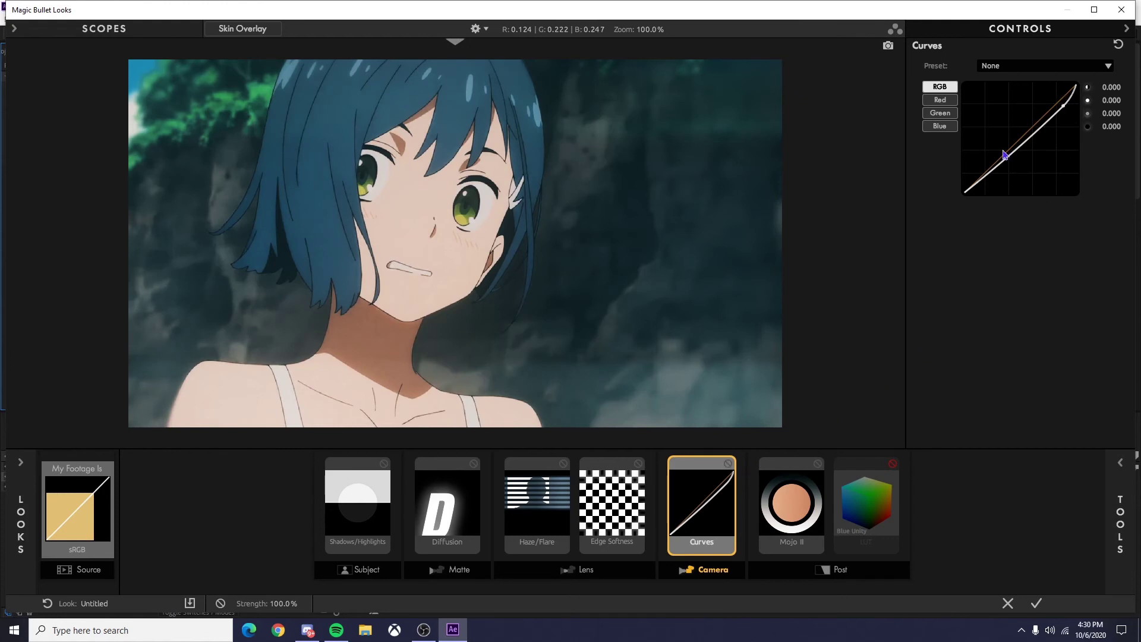
Try pulling the highlight end of the RGB curve far down, and undo the change.
drag(1062, 108, 1077, 148)
key(ctrl+z)
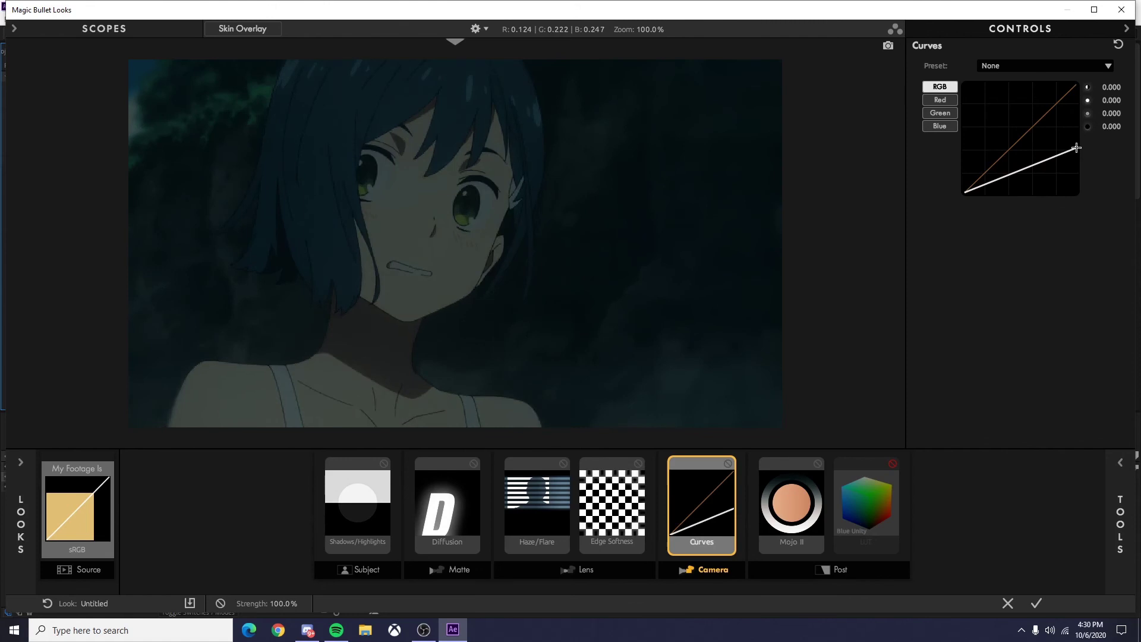
key(ctrl+z)
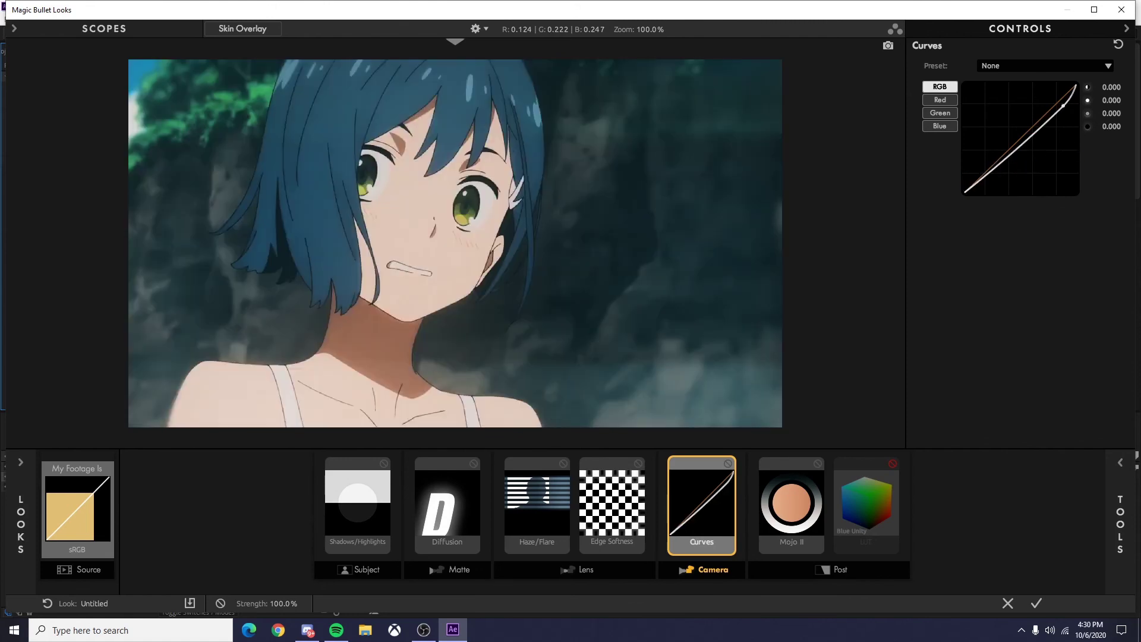
Try lowering and raising the lower midtones of the RGB curve, undoing the adjustments.
mouse_move(1001, 160)
mouse_down()
mouse_move(1000, 144)
mouse_move(1005, 164)
mouse_up()
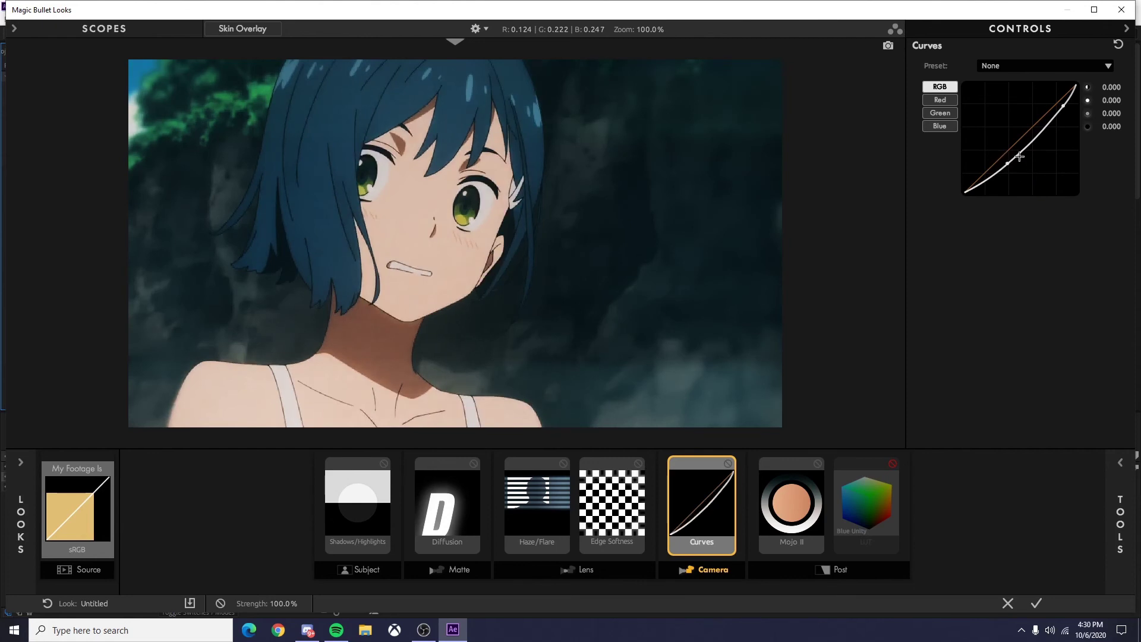
drag(1007, 165, 994, 152)
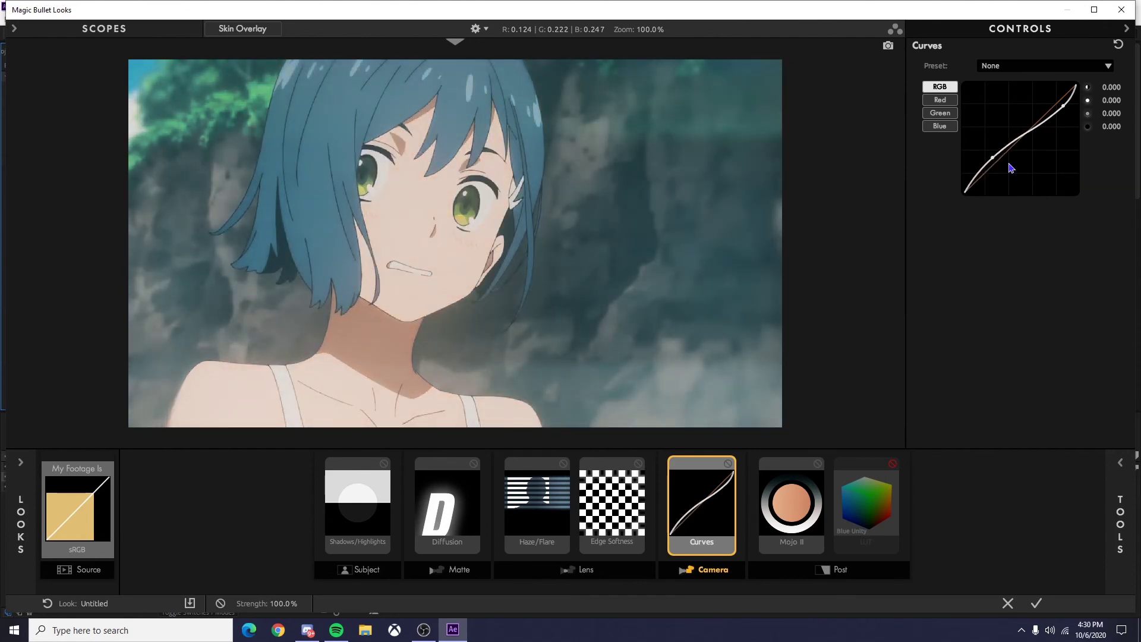
key(ctrl+z)
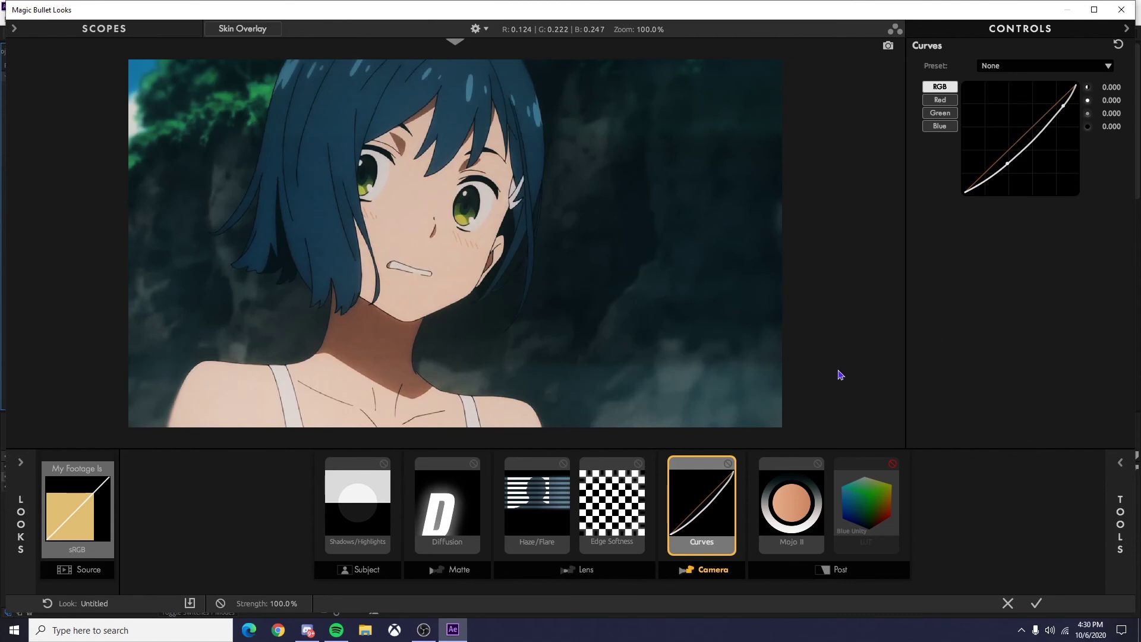
key(ctrl+z)
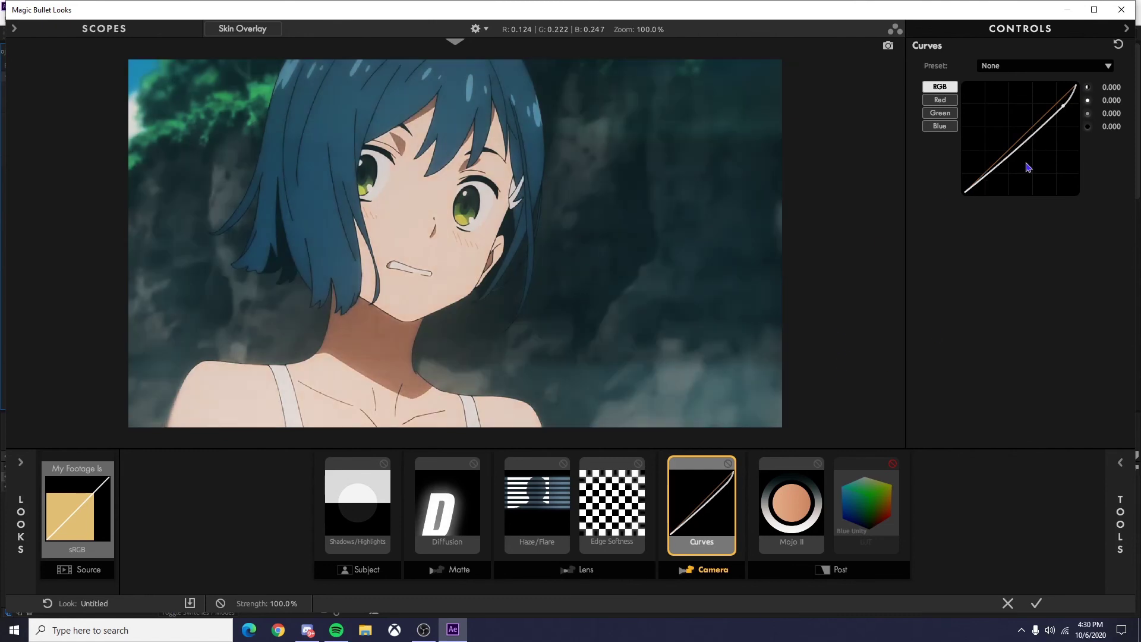
drag(998, 166, 999, 165)
Look through the Red, Green and Blue channels of the Curves tool.
click(945, 100)
click(945, 113)
click(946, 126)
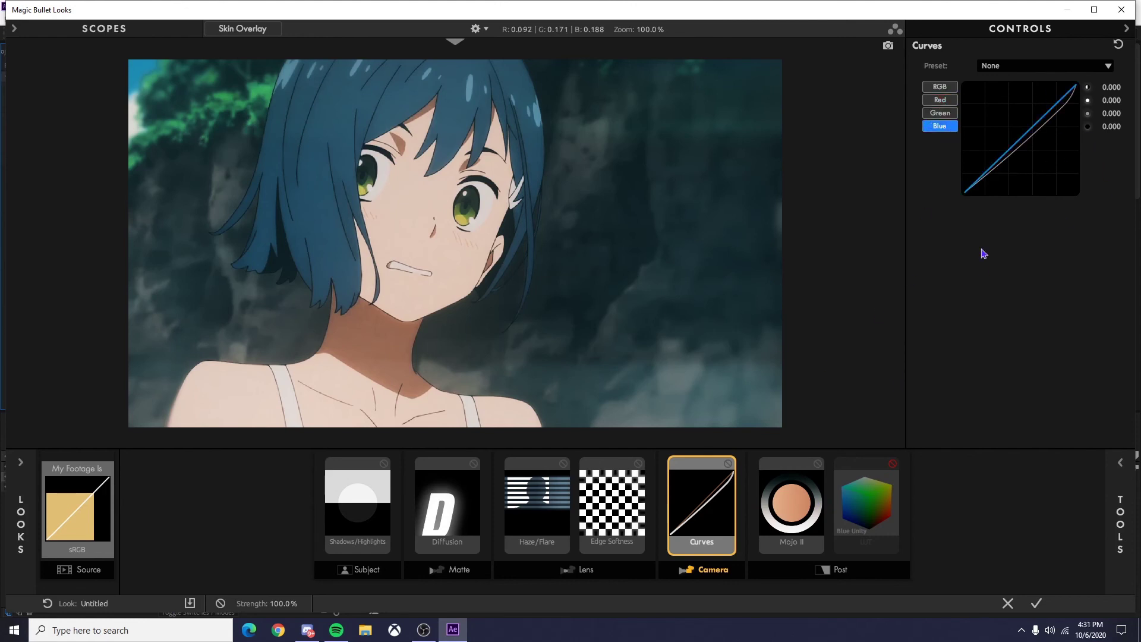
Turn on the LUT tool, try the Vibrance Thing LUT, and switch back to Blue Unity.
click(866, 504)
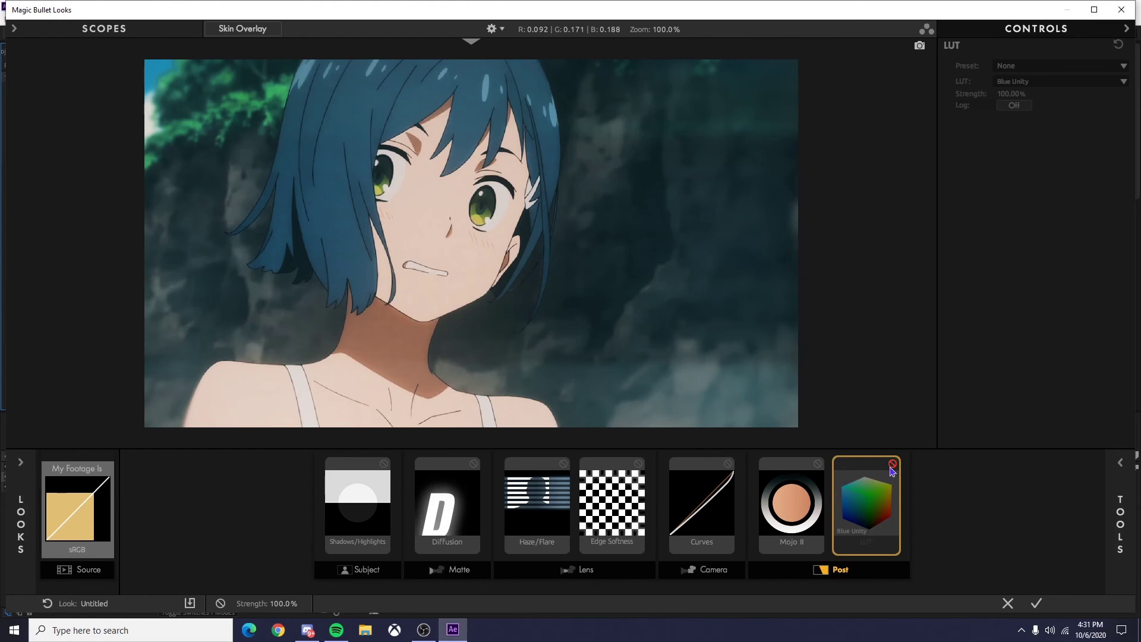
click(1039, 84)
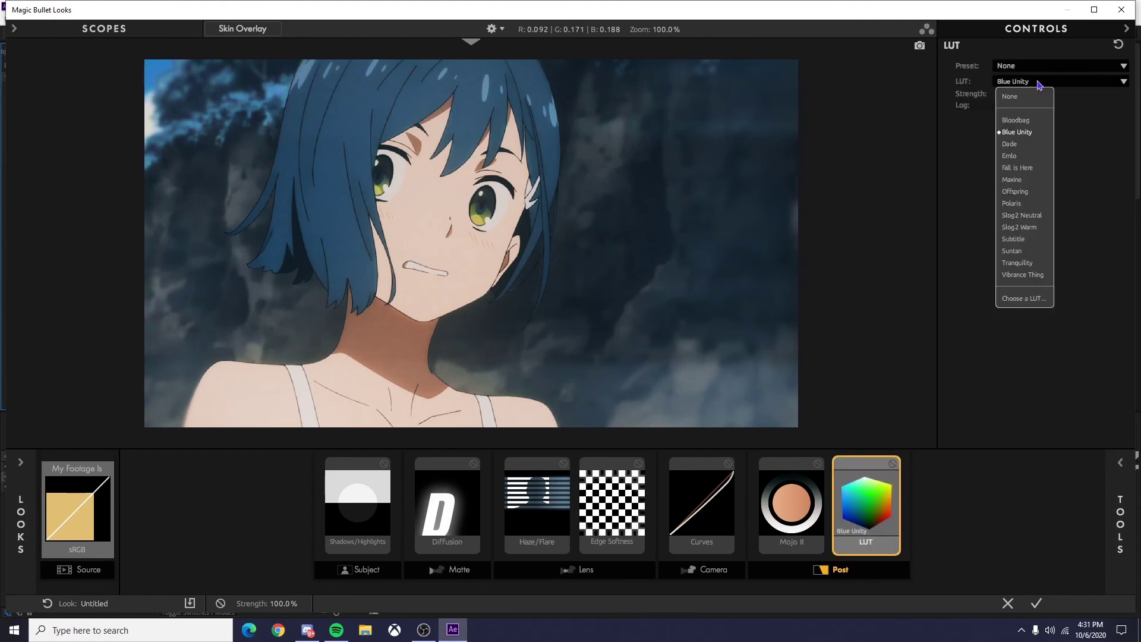
click(1023, 274)
click(1097, 84)
click(1037, 134)
Set the LUT to None and back to Blue Unity to compare the look.
click(1054, 83)
click(1029, 100)
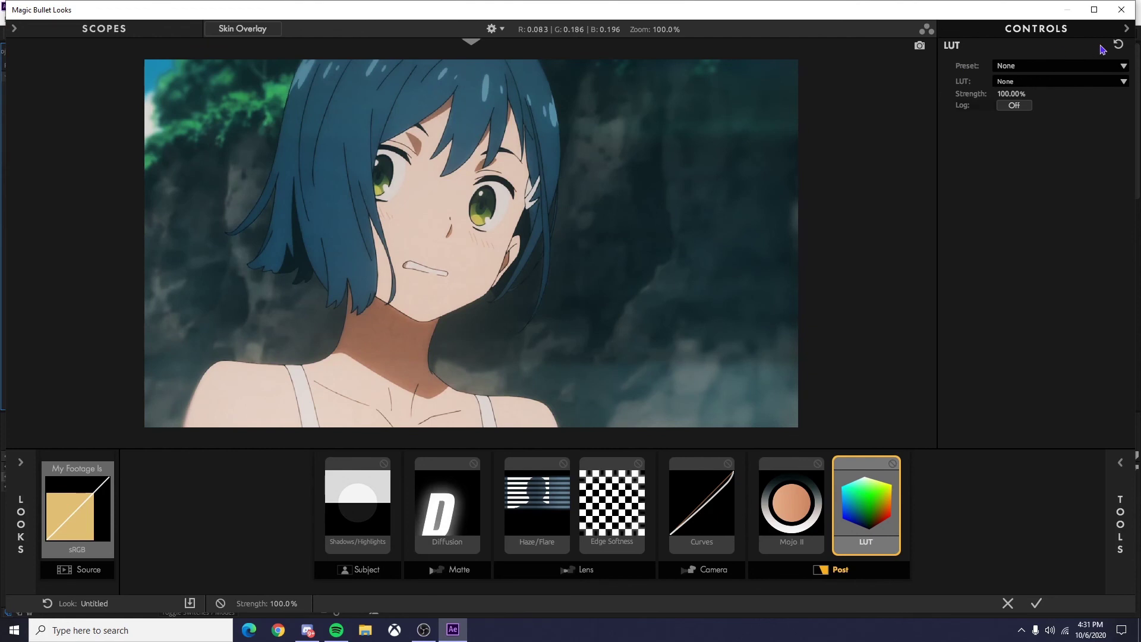
click(1045, 83)
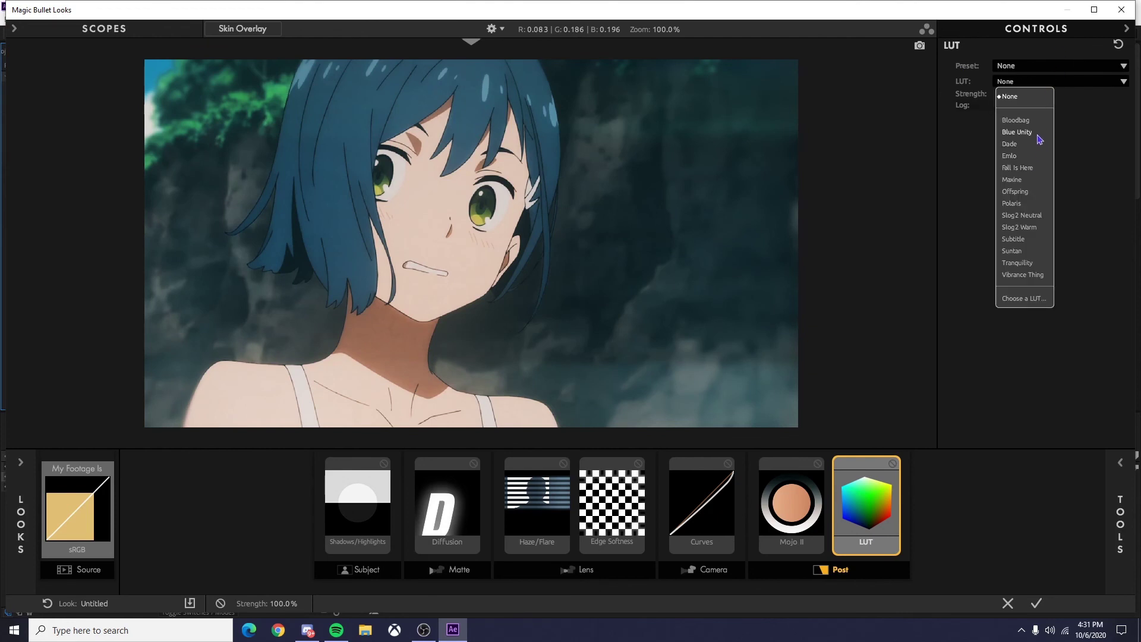
click(1067, 133)
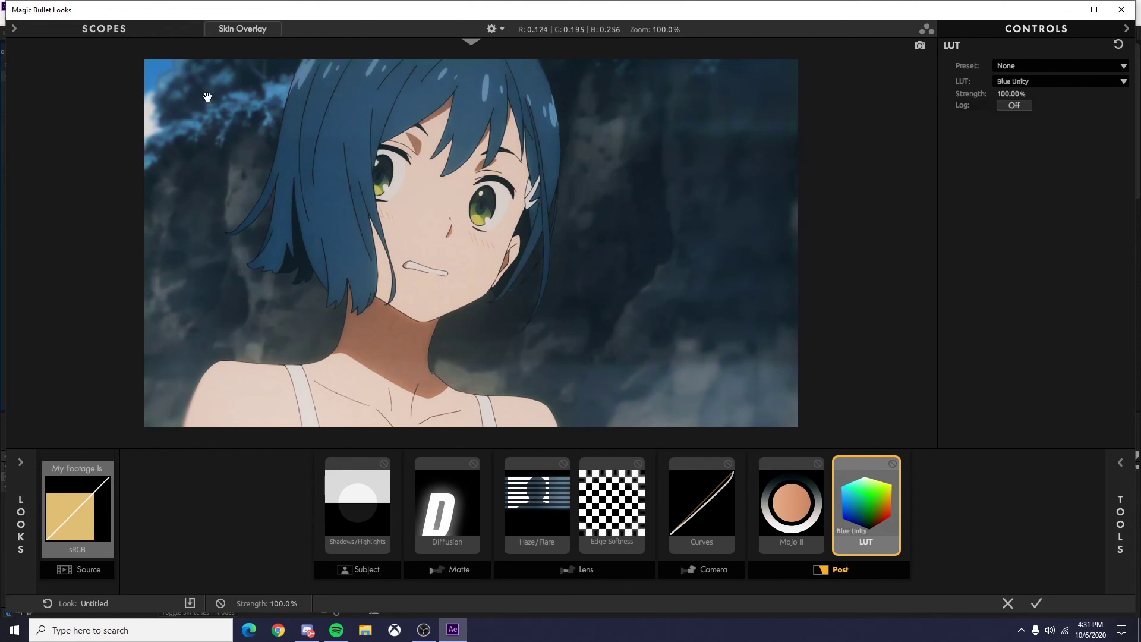
Try the Fall Is Here and Subtitle LUTs, and return the LUT to Blue Unity.
click(1062, 84)
click(1022, 169)
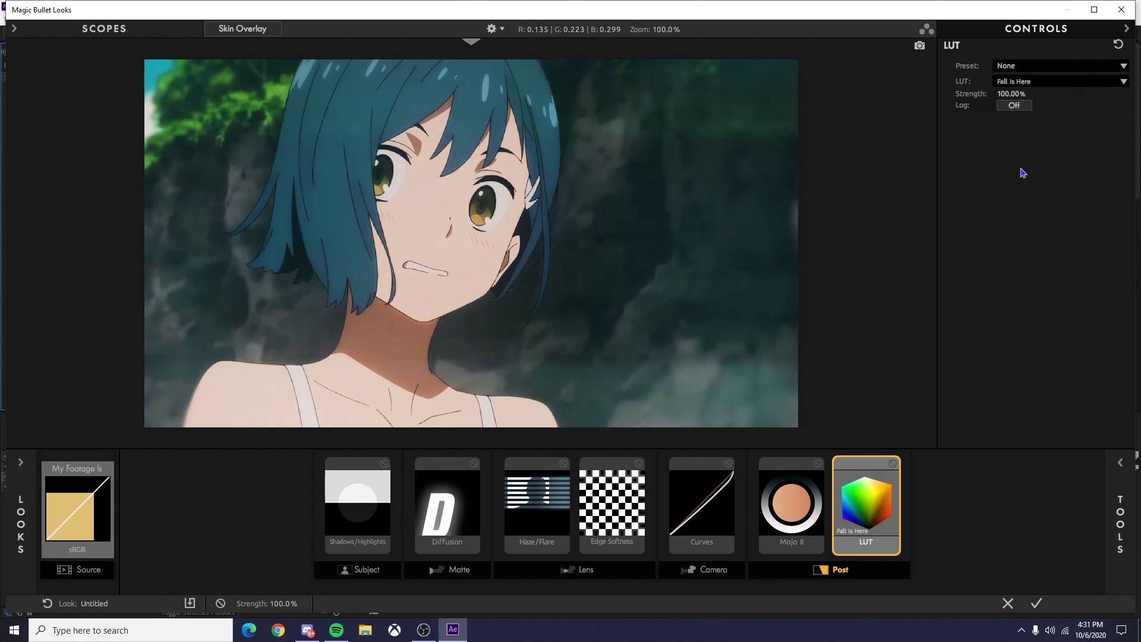
click(1053, 82)
click(1032, 241)
click(1018, 84)
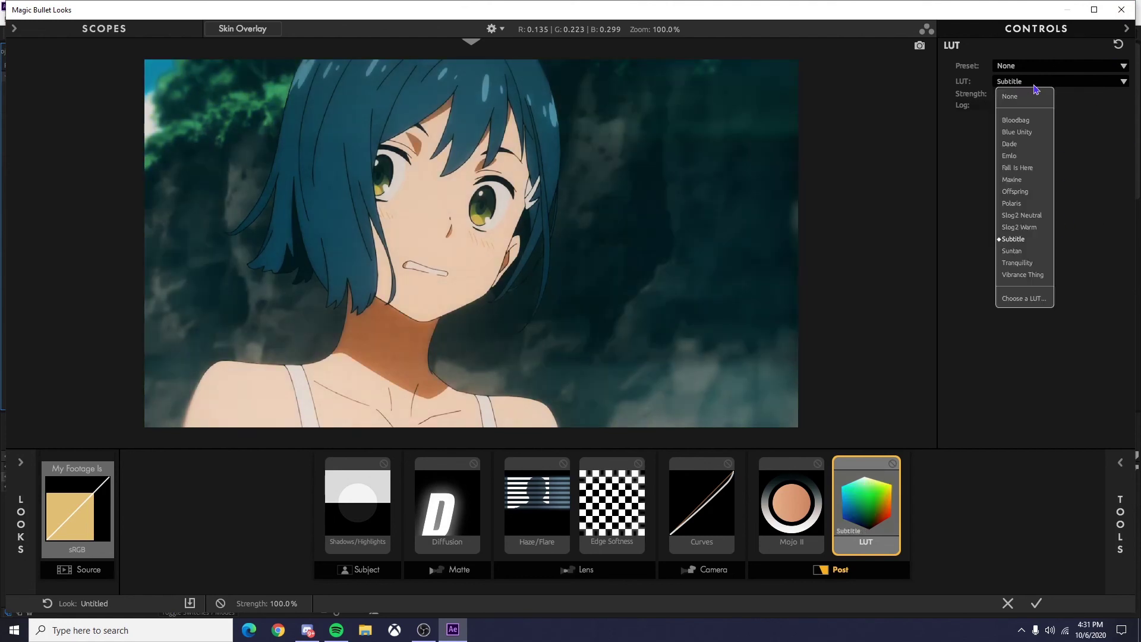
click(1027, 138)
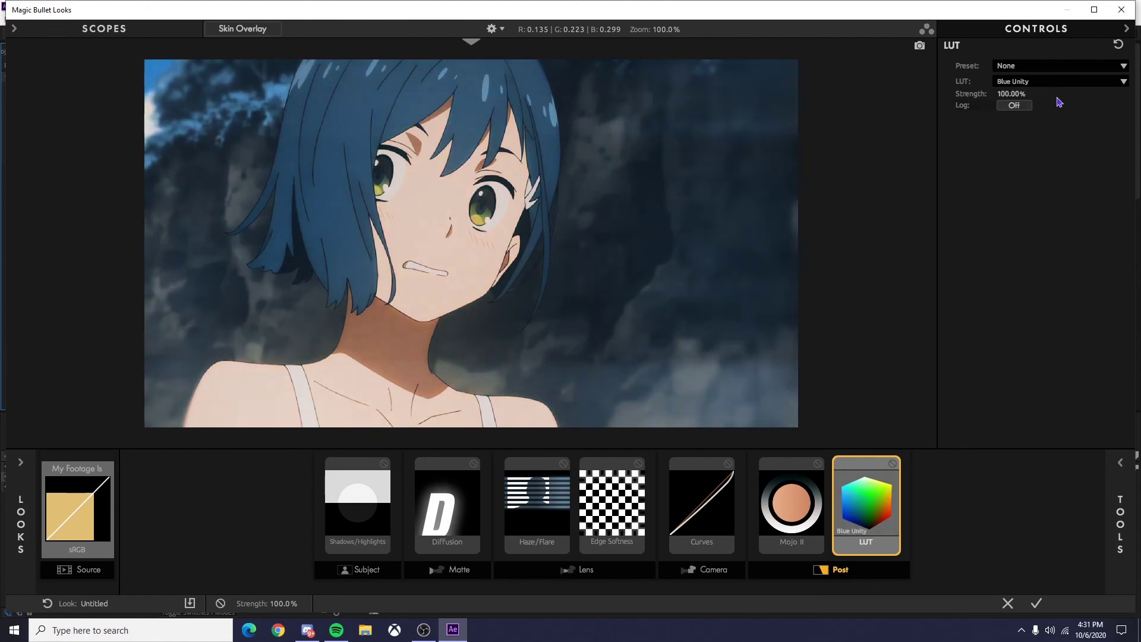
click(1058, 84)
click(1135, 210)
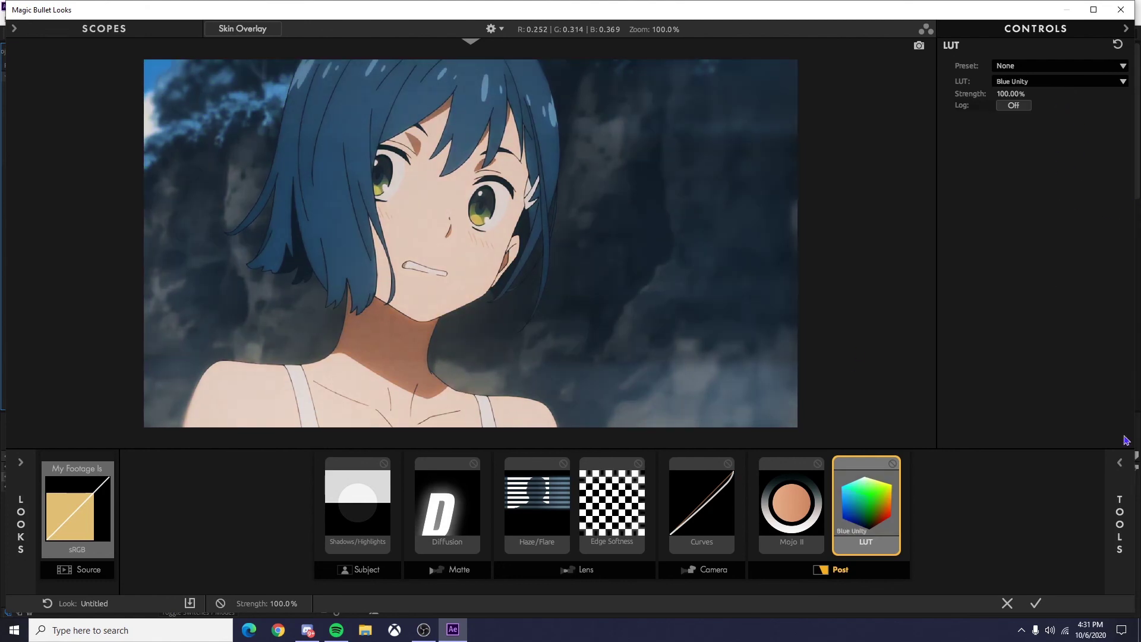
Open the collection of available tools for the look.
click(1124, 517)
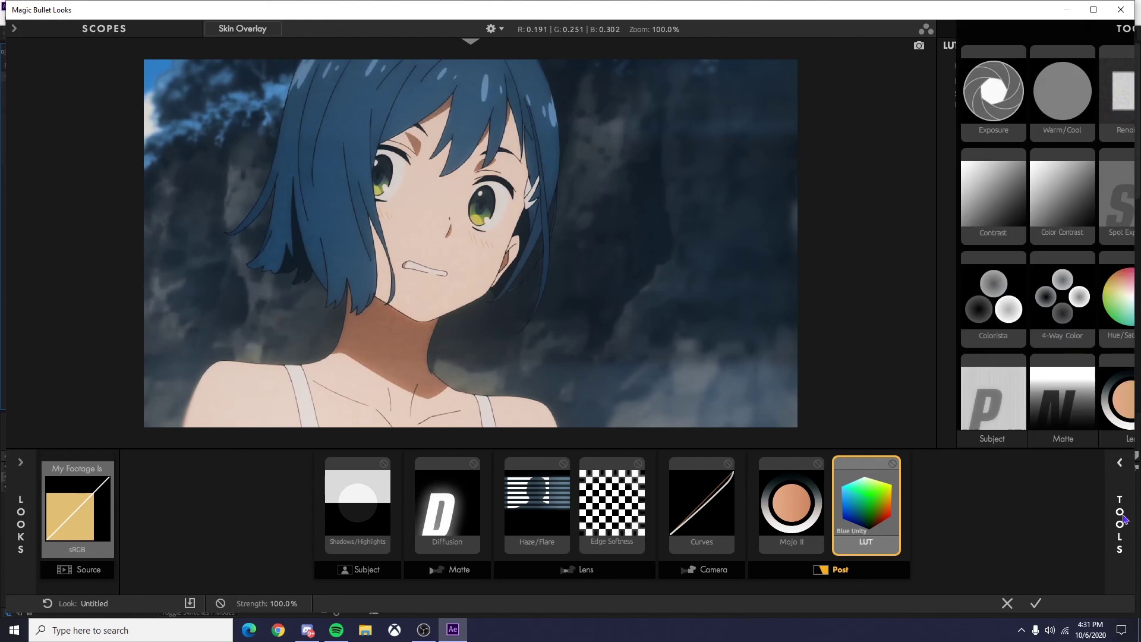